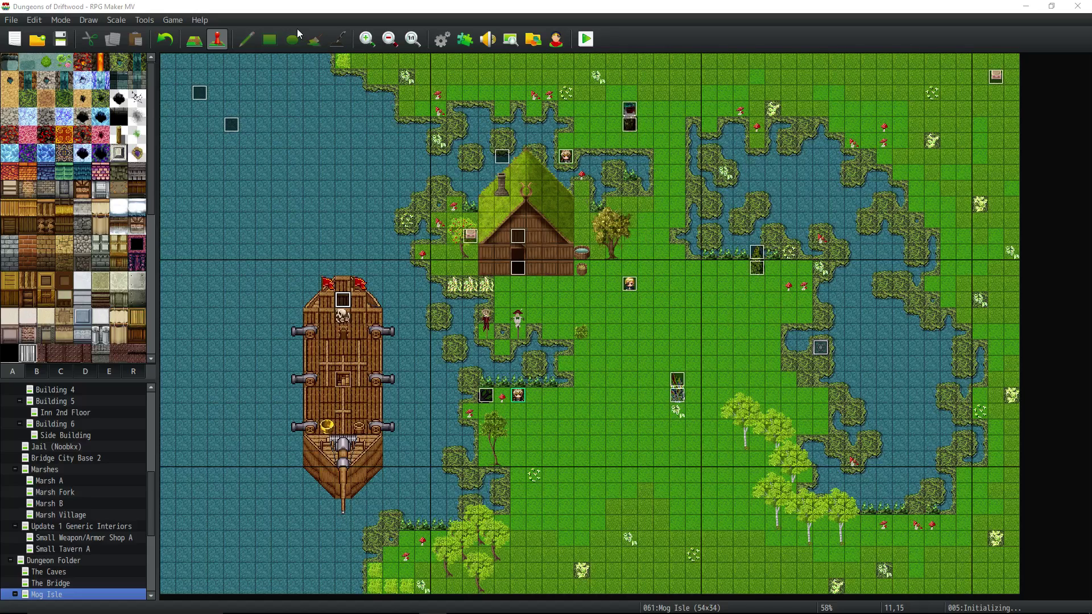
Open the Plugin Manager and scroll its list down to YEP_ItemCore
{"action": "left_click", "coordinate": [465, 39]}
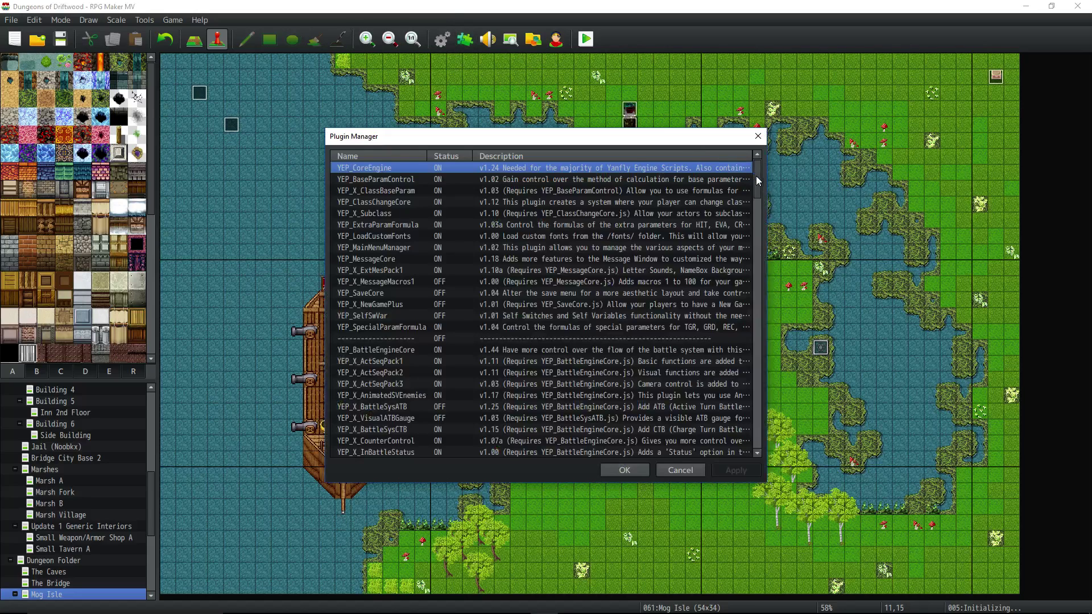
{"action": "left_click_drag", "start_coordinate": [757, 177], "coordinate": [756, 215]}
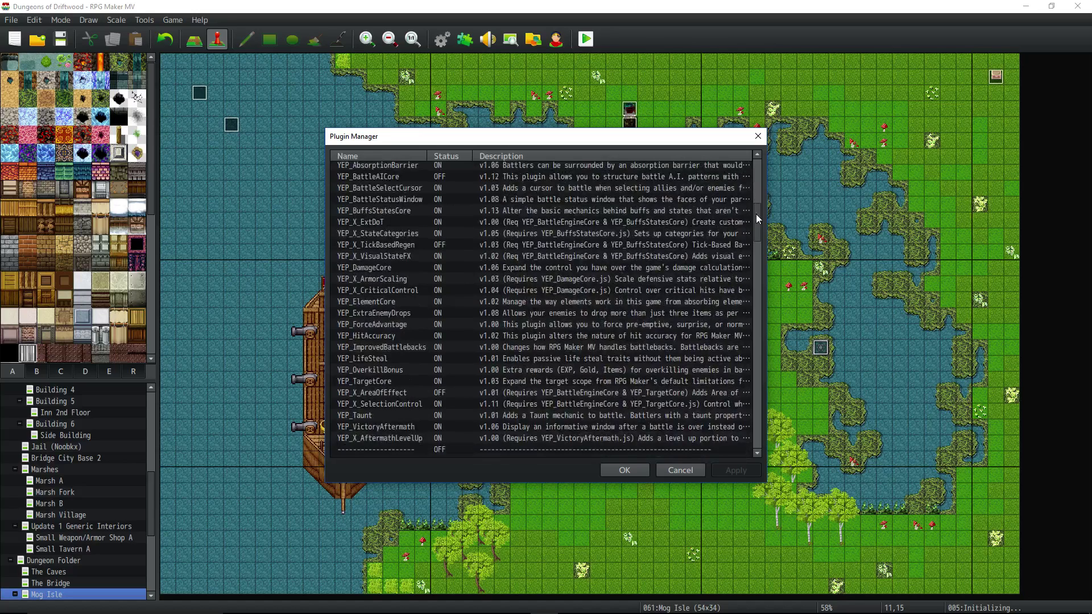
{"action": "left_click_drag", "start_coordinate": [755, 214], "coordinate": [756, 215]}
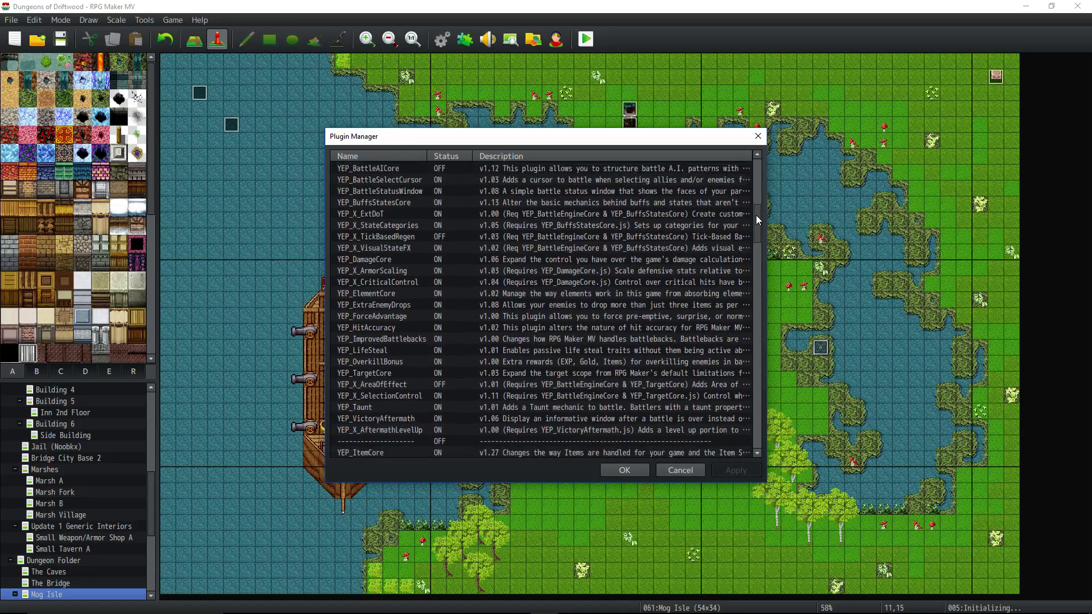
Open the project folder in Explorer, browse into js\plugins, then minimize Explorer
{"action": "left_click", "coordinate": [624, 471]}
{"action": "left_click", "coordinate": [170, 20]}
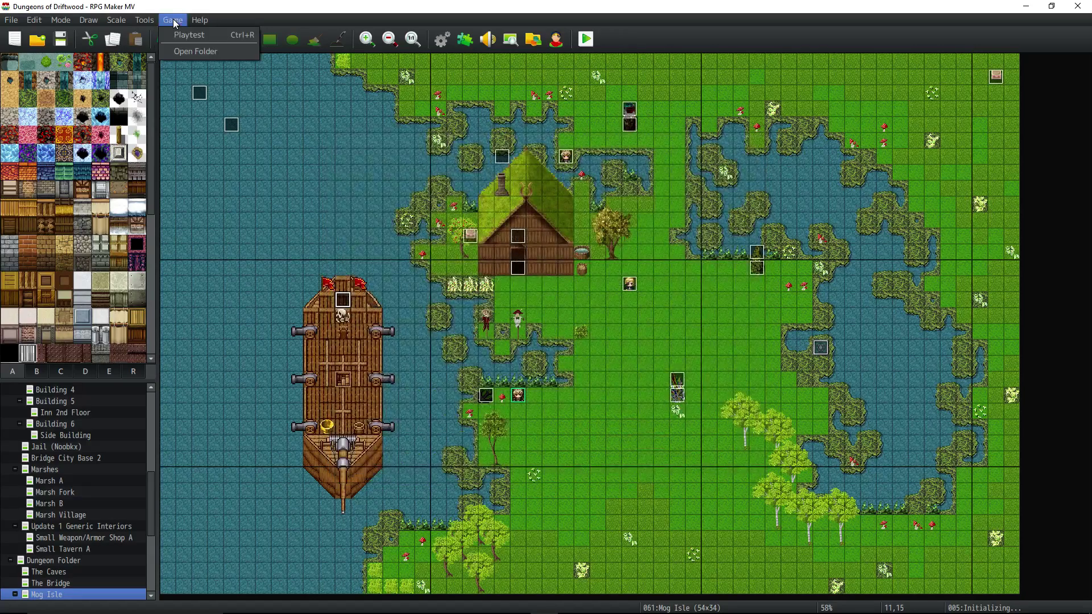
{"action": "left_click", "coordinate": [192, 50]}
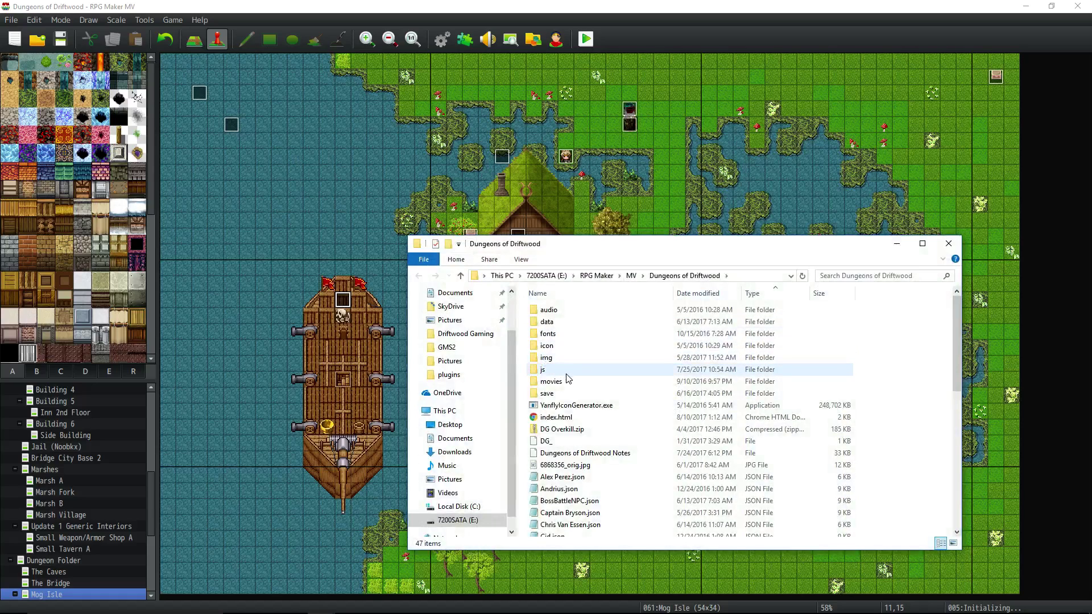
{"action": "double_click", "coordinate": [560, 370]}
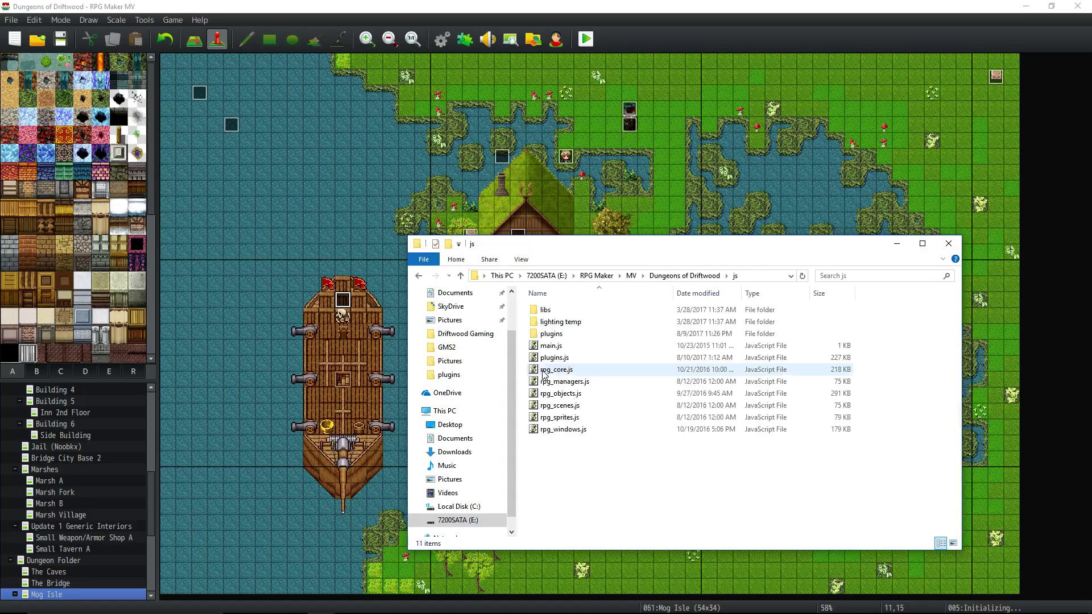
{"action": "left_click", "coordinate": [556, 336]}
{"action": "double_click", "coordinate": [556, 339]}
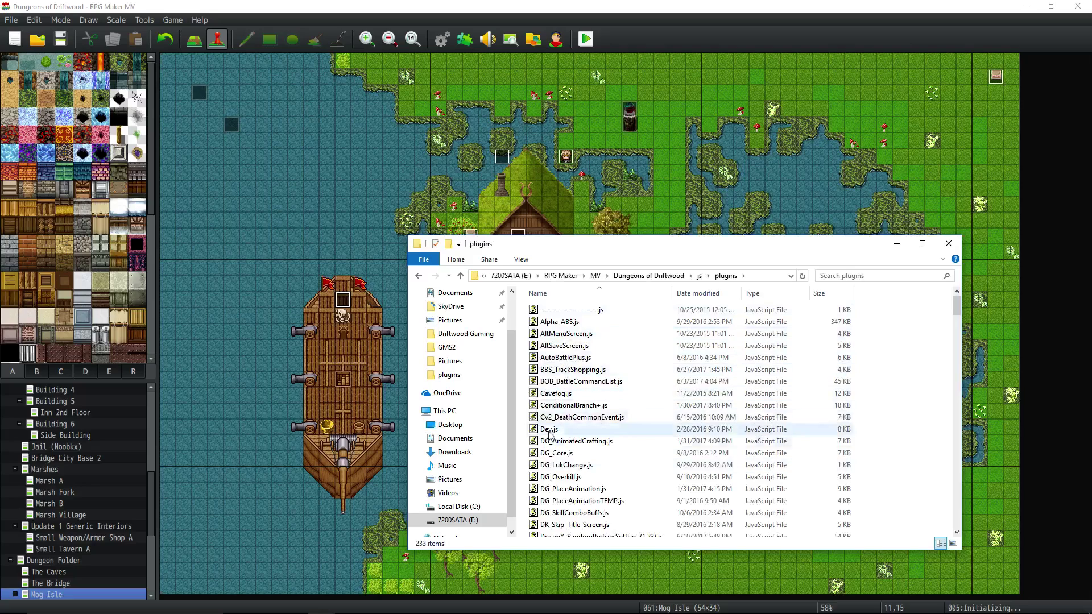
{"action": "left_click", "coordinate": [897, 243]}
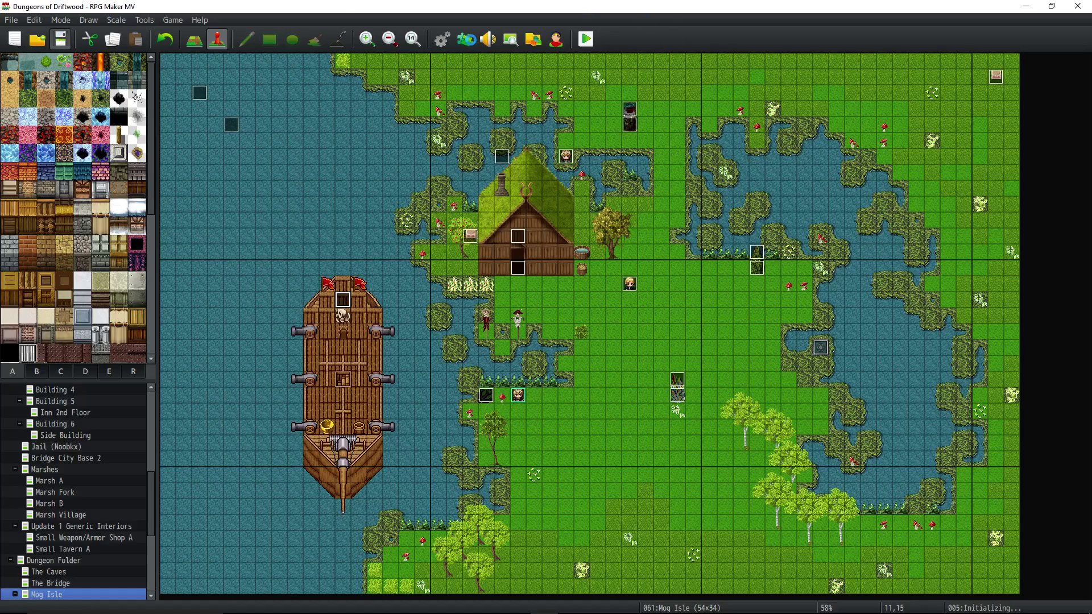
Reopen the Plugin Manager and look through the item plugins around YEP_X_ItemCategories
{"action": "left_click", "coordinate": [464, 39]}
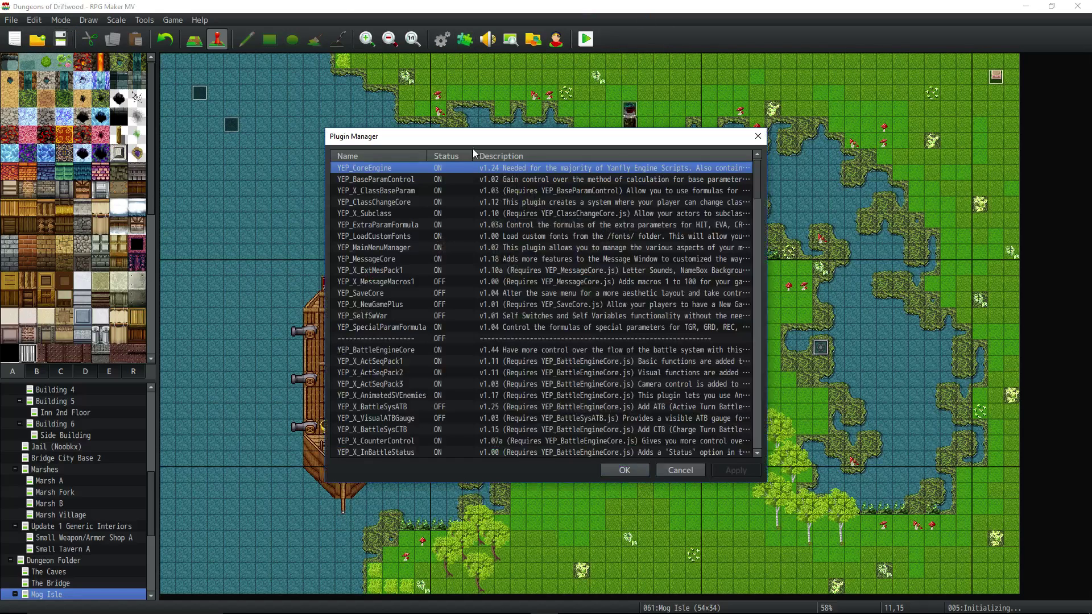
{"action": "scroll", "coordinate": [432, 214], "scroll_direction": "down", "scroll_amount": 5}
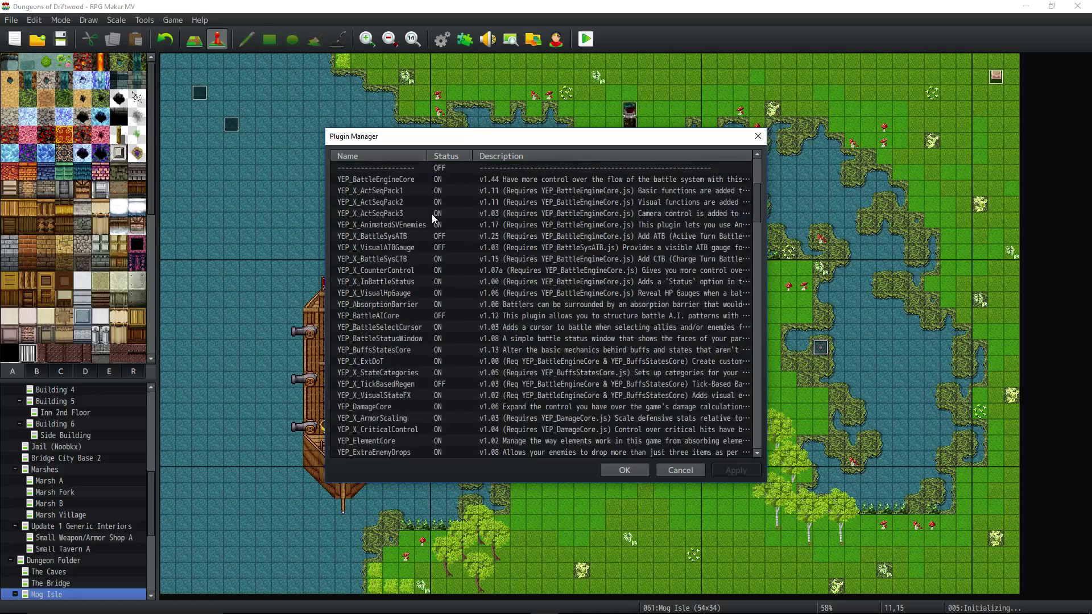
{"action": "scroll", "coordinate": [429, 214], "scroll_direction": "down", "scroll_amount": 12}
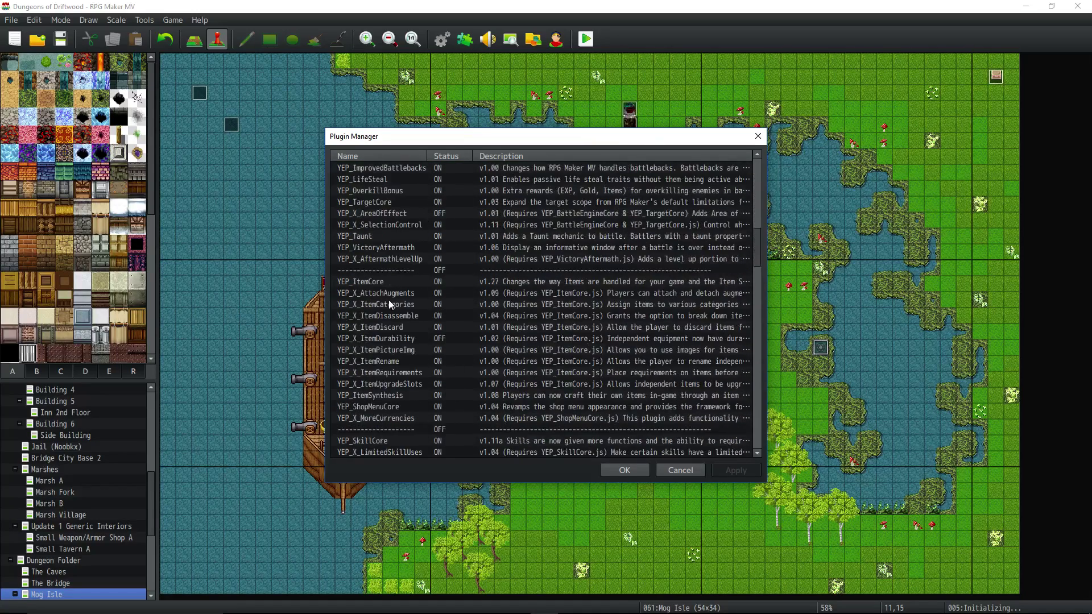
{"action": "left_click", "coordinate": [389, 302]}
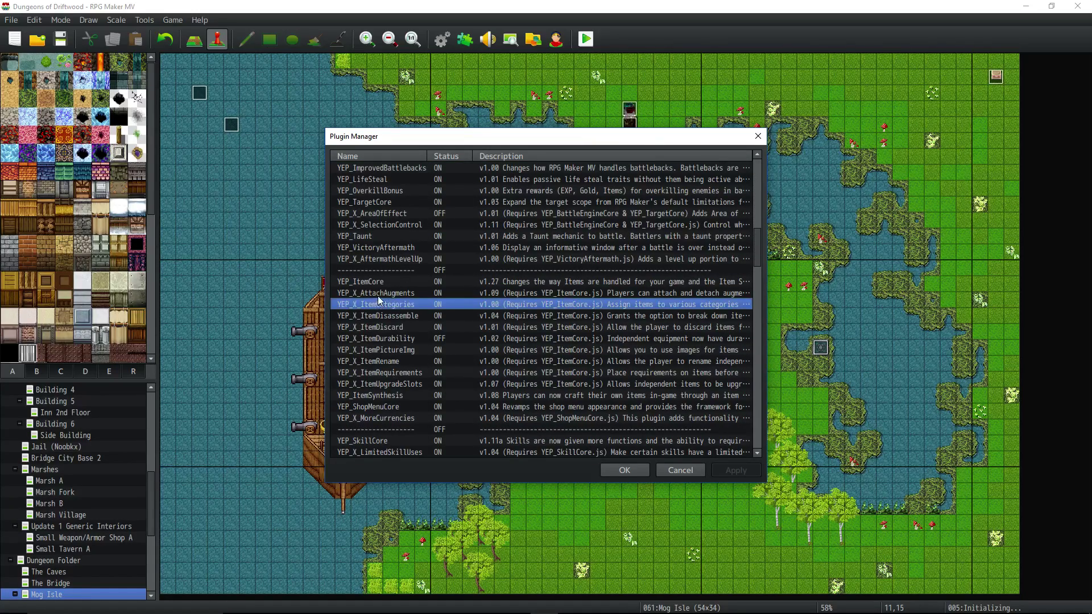
{"action": "left_click", "coordinate": [392, 315]}
{"action": "left_click", "coordinate": [395, 328]}
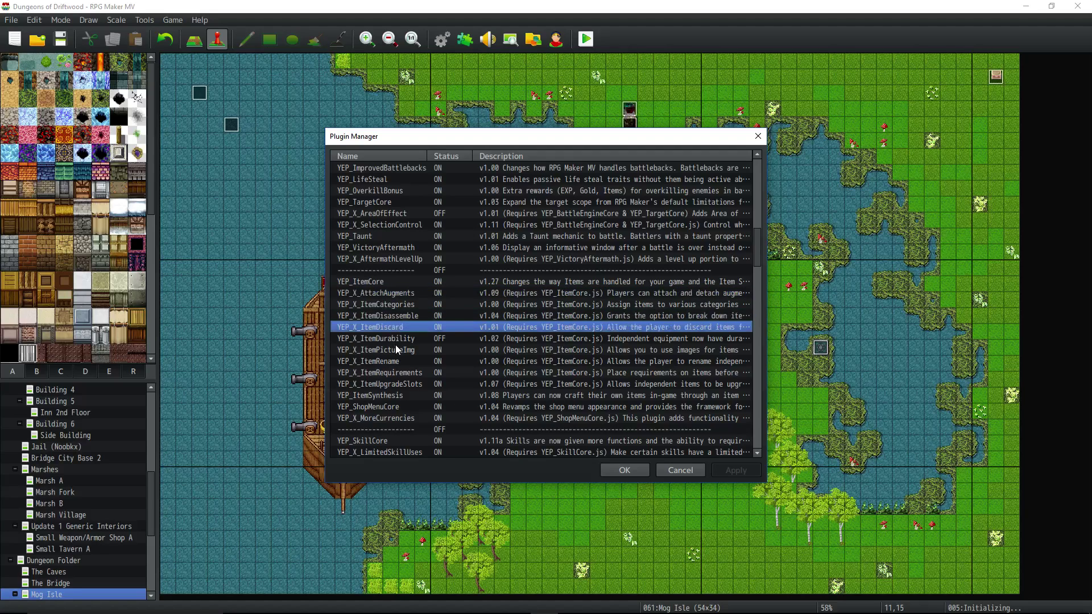
{"action": "left_click", "coordinate": [398, 303]}
{"action": "left_click", "coordinate": [404, 293]}
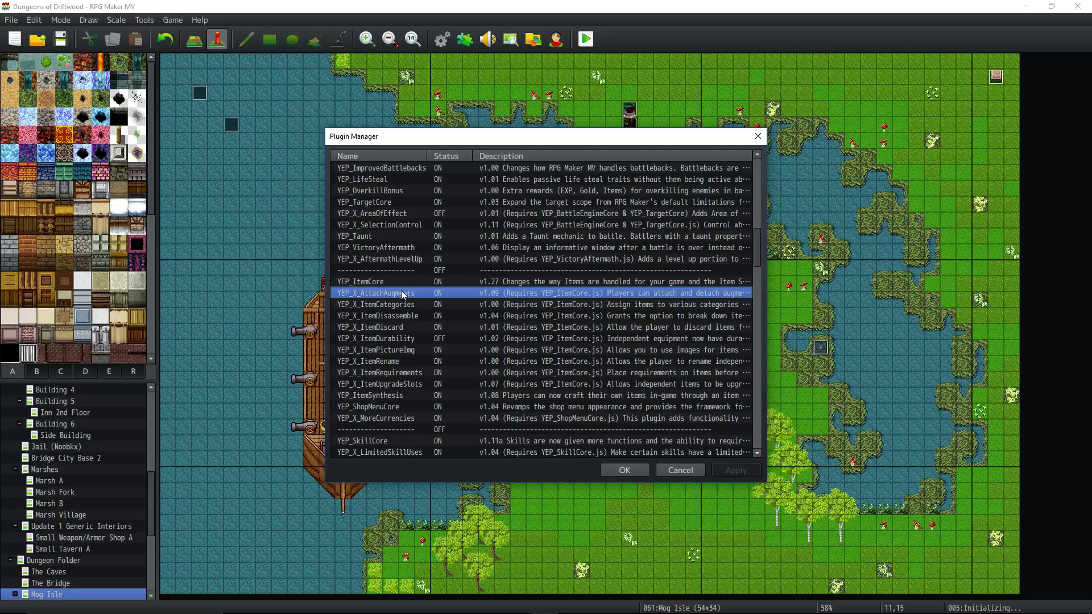
Compare YEP_ItemCore and YEP_X_ItemCategories to confirm ItemCategories loads just below ItemCore
{"action": "left_click", "coordinate": [373, 282]}
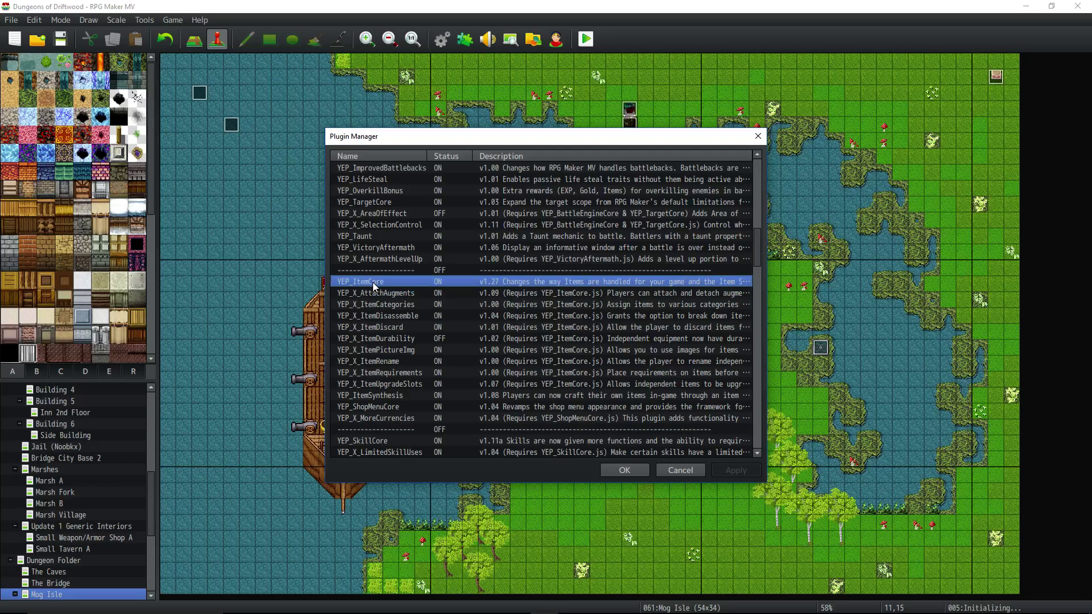
{"action": "left_click", "coordinate": [352, 305]}
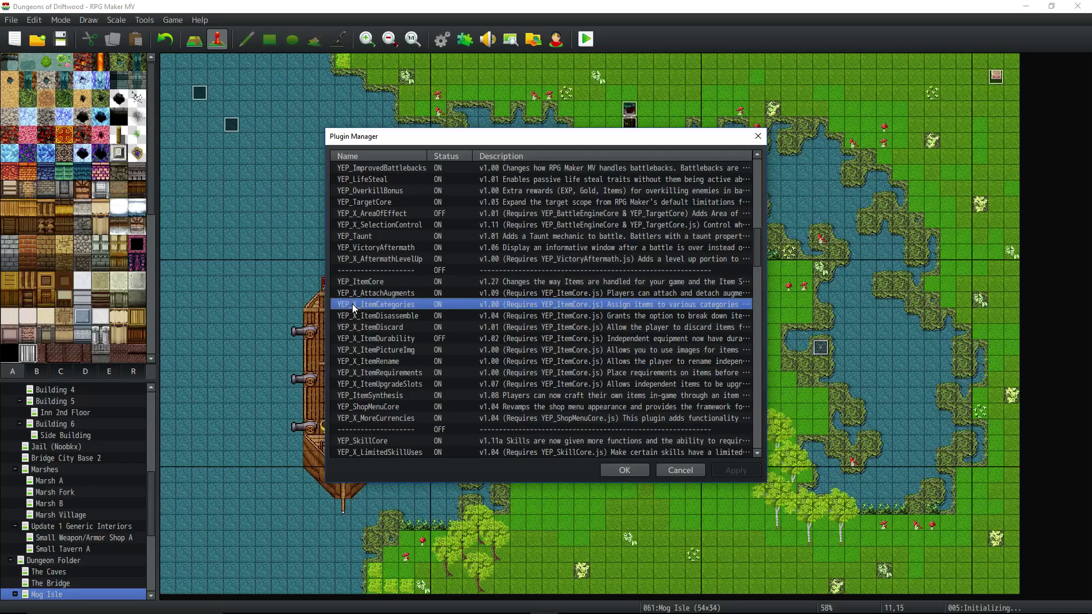
{"action": "left_click", "coordinate": [380, 281]}
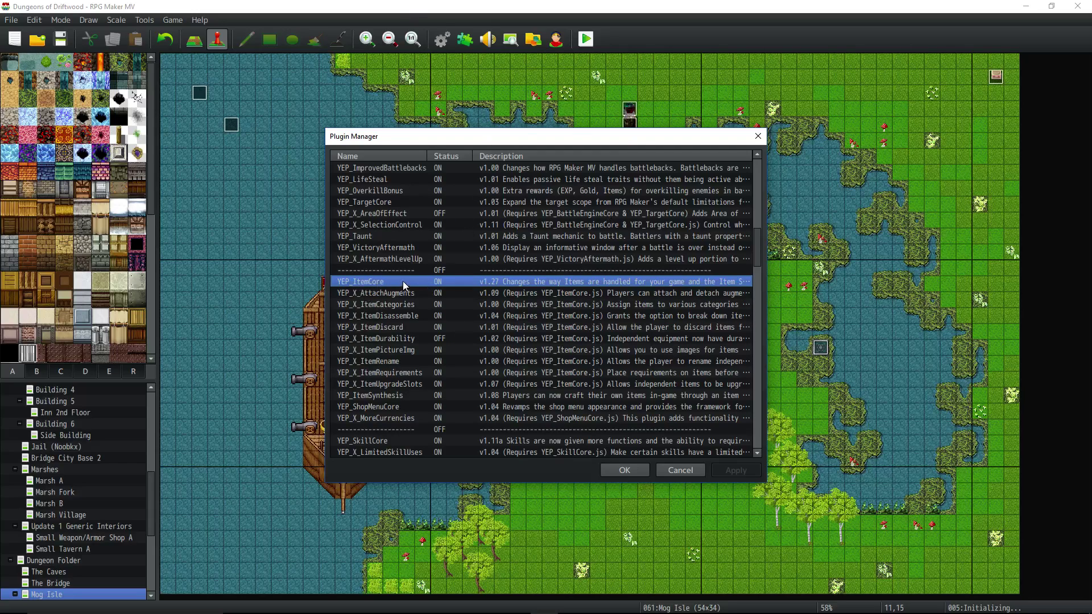
{"action": "left_click", "coordinate": [380, 305]}
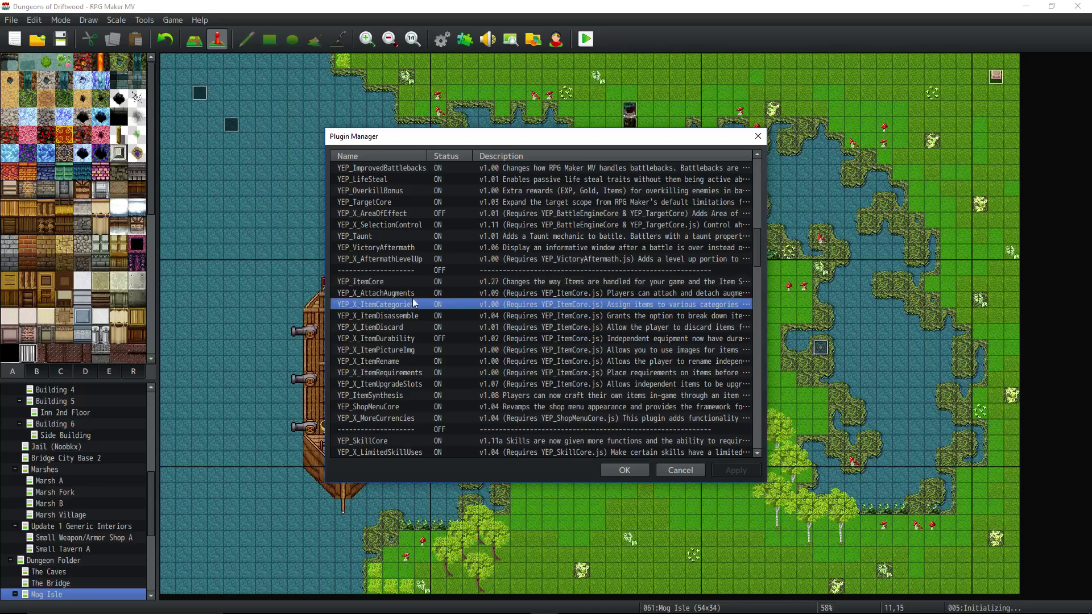
Open YEP_X_ItemCategories' settings and bring up its Category Order value
{"action": "double_click", "coordinate": [414, 304]}
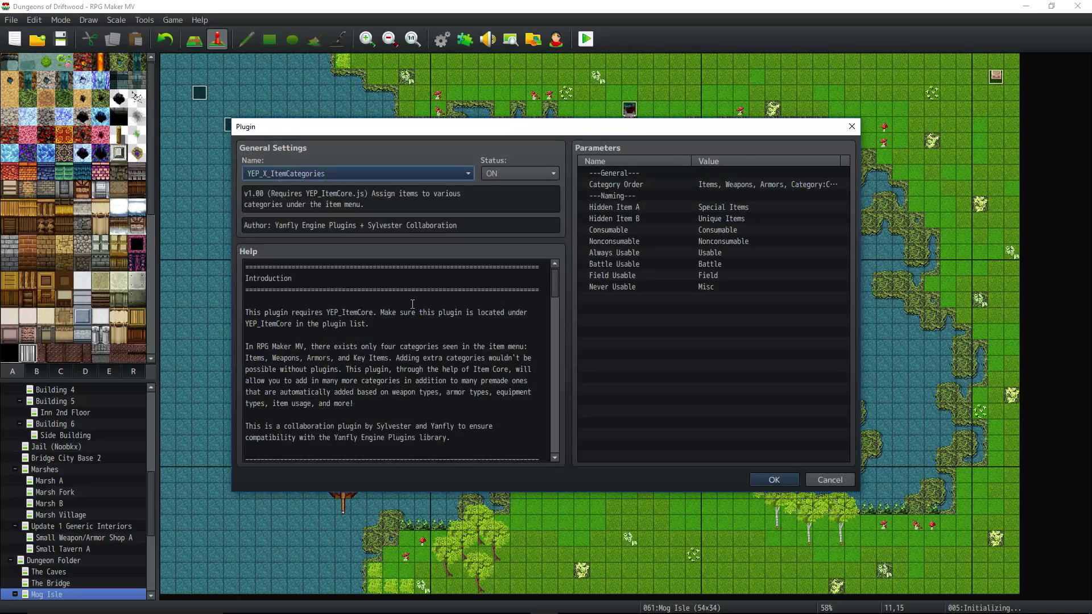
{"action": "double_click", "coordinate": [662, 183]}
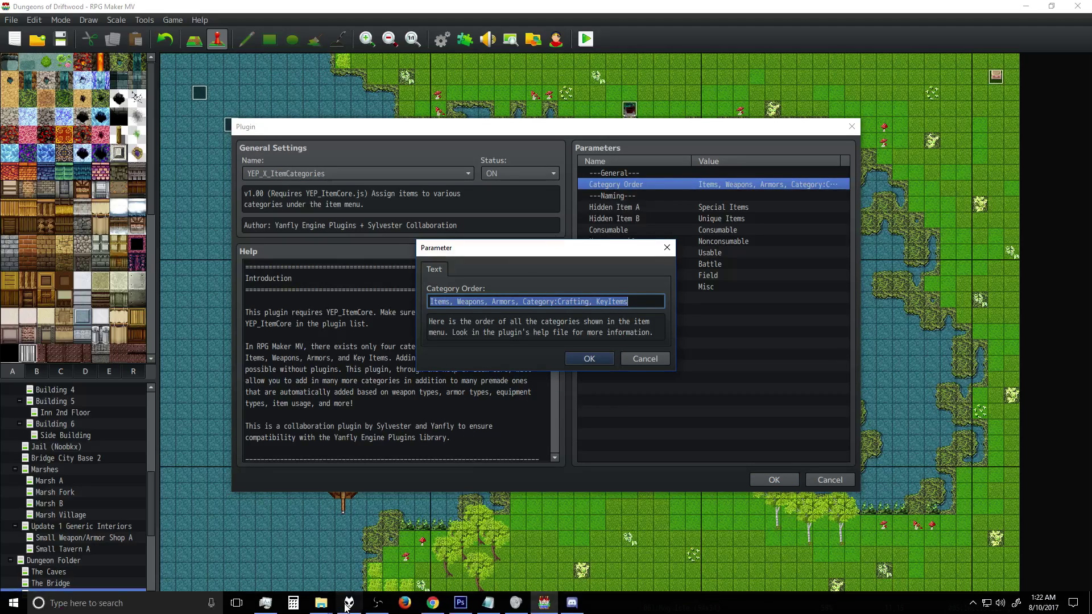
{"action": "left_click", "coordinate": [377, 602]}
{"action": "left_click", "coordinate": [582, 254]}
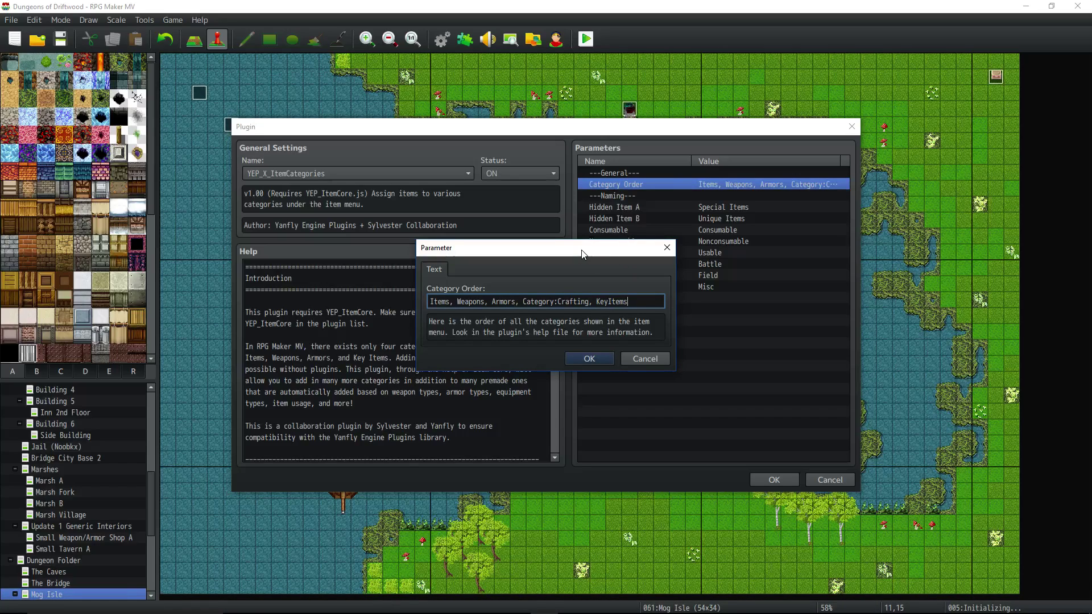
Inspect the Category:Crafting entry in Category Order, then close the value unchanged
{"action": "left_click_drag", "start_coordinate": [518, 300], "coordinate": [536, 301]}
{"action": "left_click", "coordinate": [539, 300]}
{"action": "left_click_drag", "start_coordinate": [522, 303], "coordinate": [589, 302]}
{"action": "double_click", "coordinate": [576, 301]}
{"action": "left_click_drag", "start_coordinate": [590, 302], "coordinate": [559, 301]}
{"action": "left_click", "coordinate": [581, 359]}
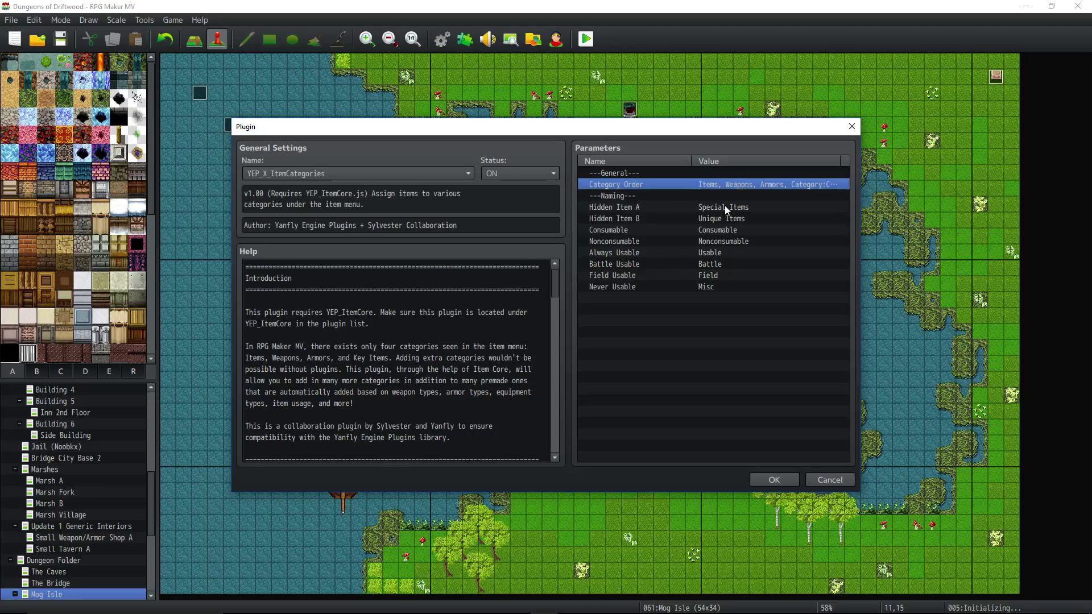
{"action": "double_click", "coordinate": [612, 252]}
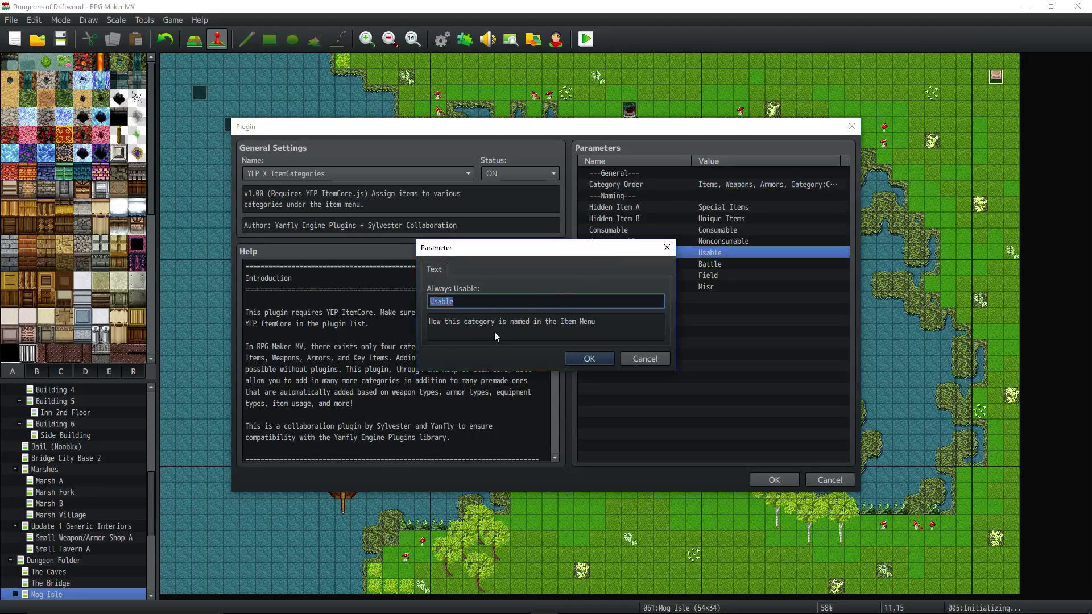
{"action": "left_click", "coordinate": [654, 357]}
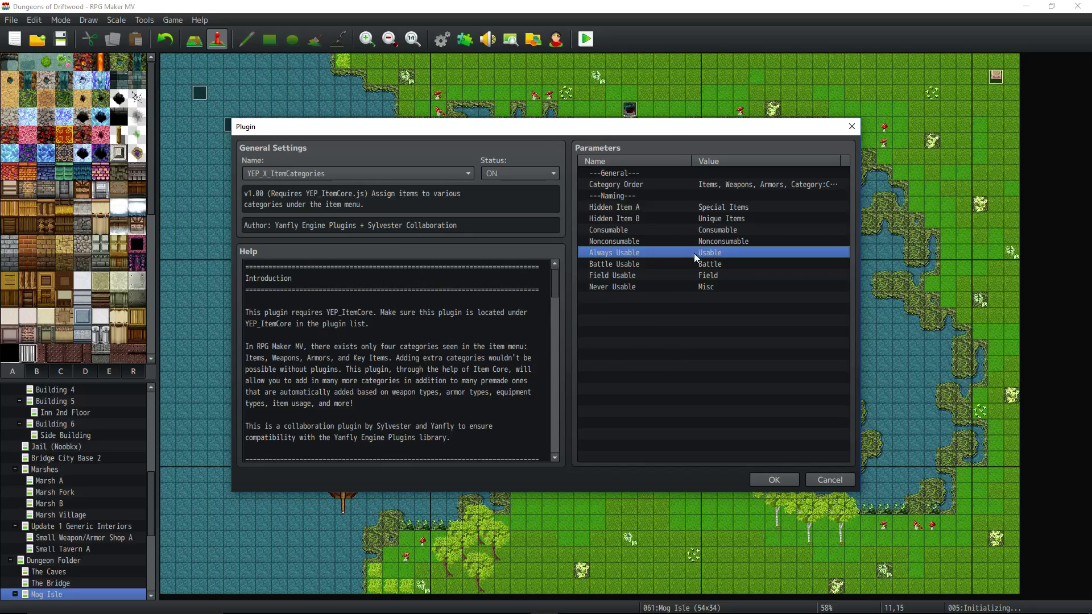
{"action": "left_click", "coordinate": [683, 218]}
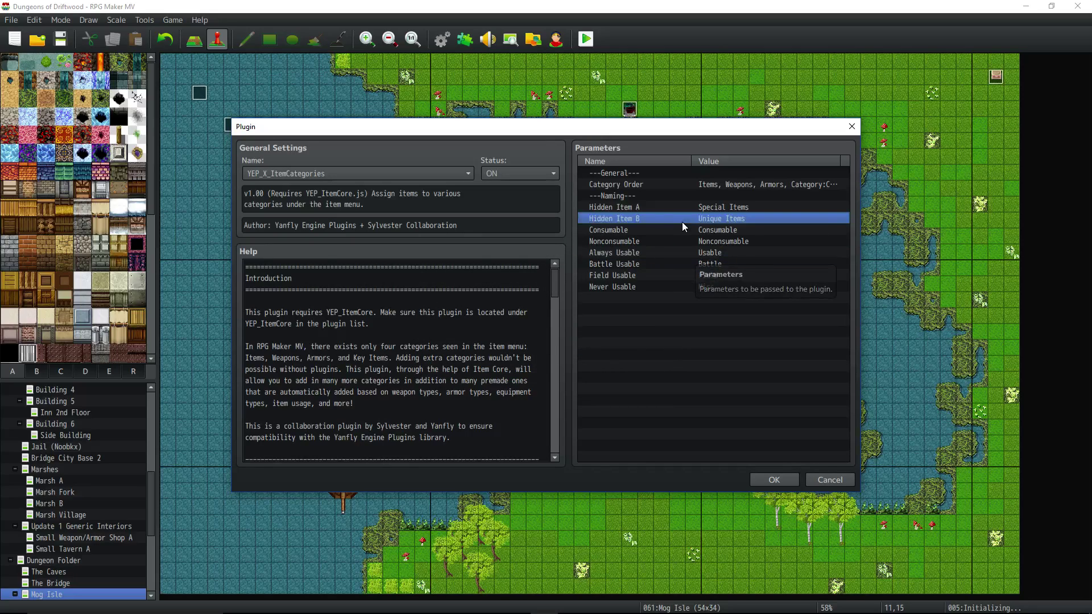
{"action": "left_click", "coordinate": [695, 185]}
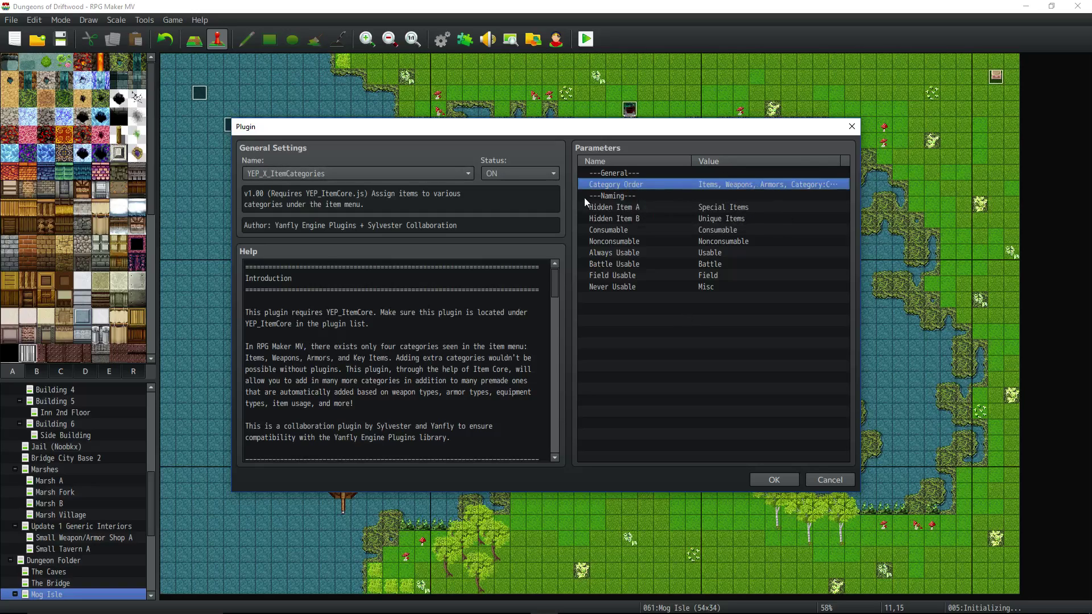
{"action": "double_click", "coordinate": [660, 186]}
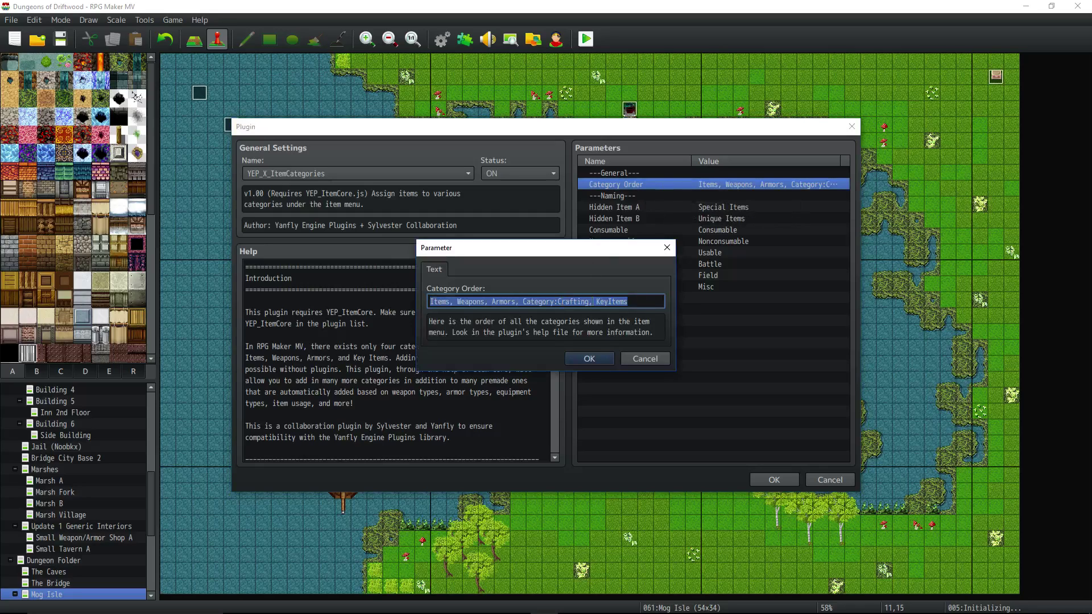
{"action": "left_click_drag", "start_coordinate": [589, 301], "coordinate": [554, 297]}
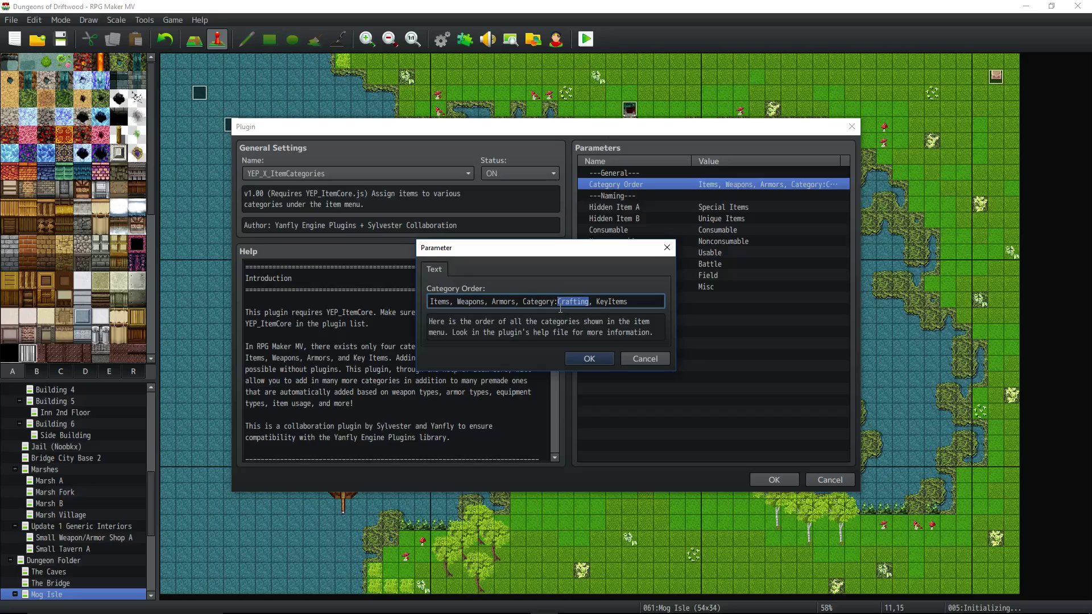
{"action": "left_click_drag", "start_coordinate": [507, 302], "coordinate": [453, 301]}
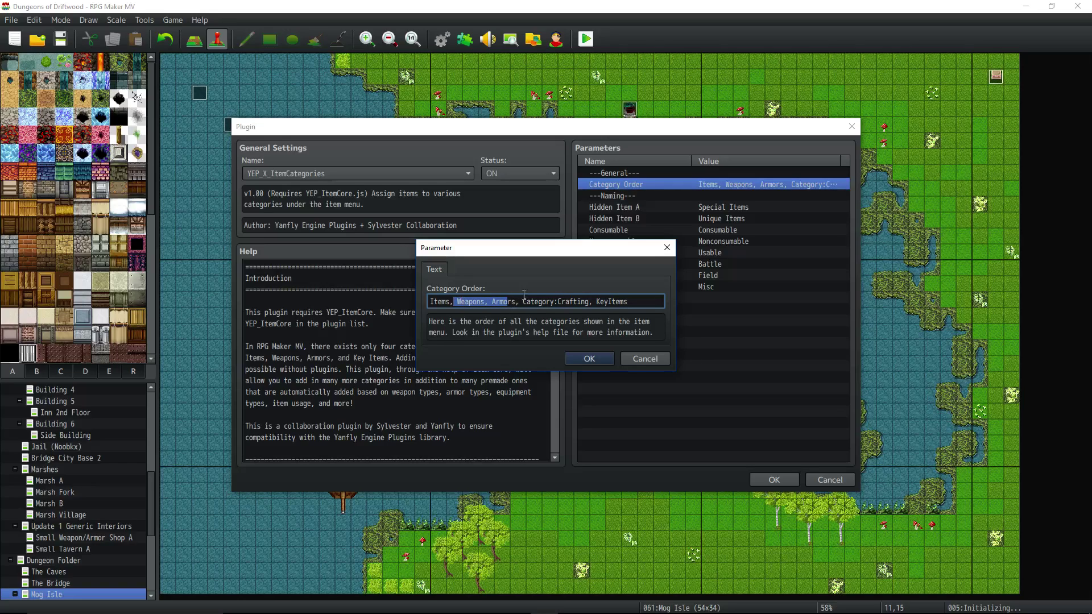
{"action": "left_click", "coordinate": [508, 302]}
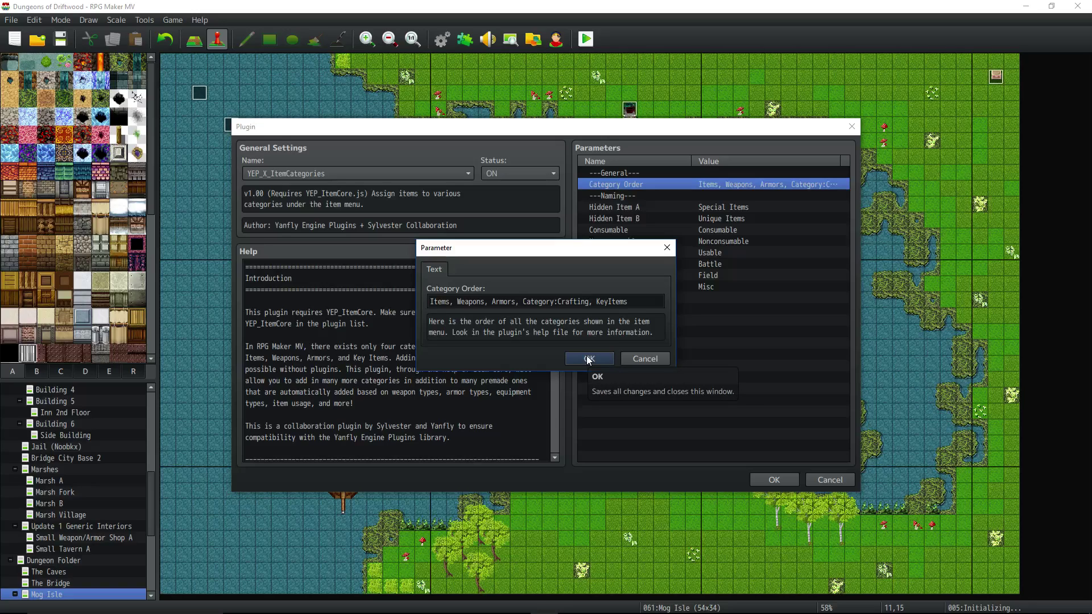
{"action": "left_click", "coordinate": [560, 303]}
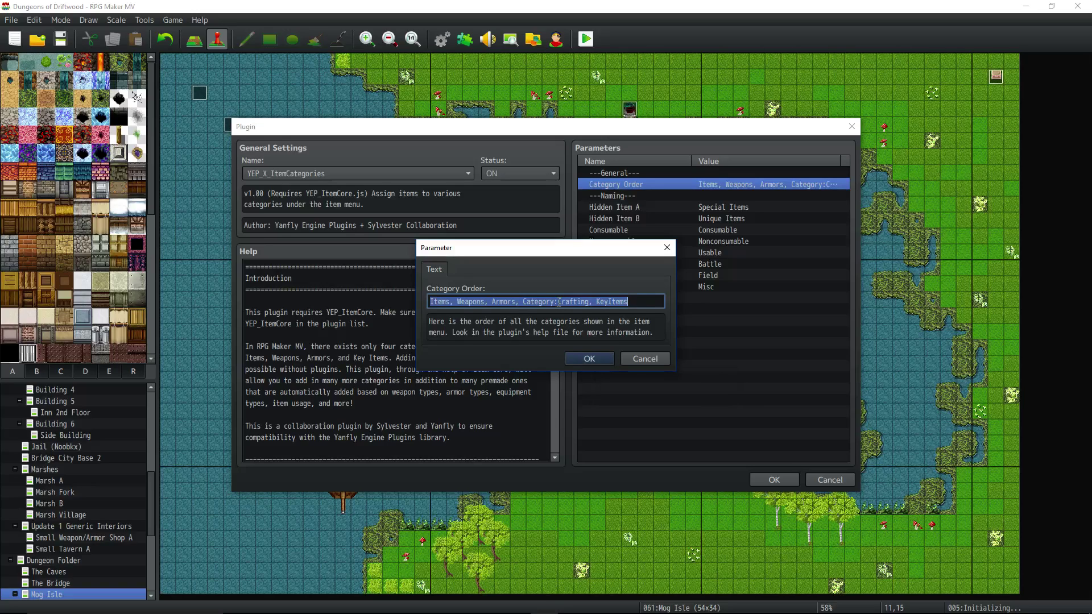
{"action": "left_click", "coordinate": [560, 303]}
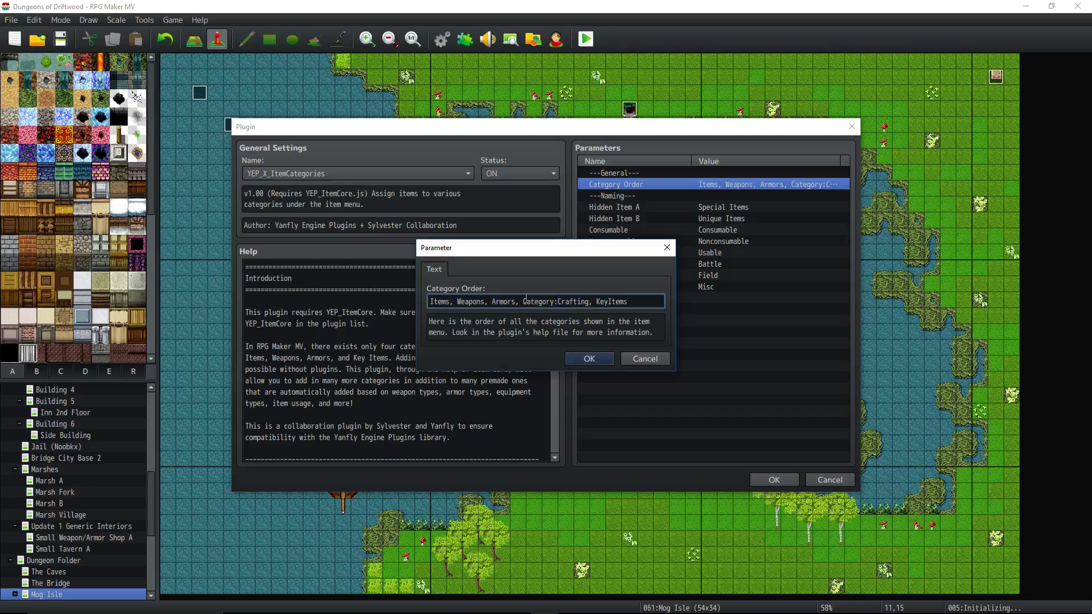
{"action": "left_click_drag", "start_coordinate": [519, 301], "coordinate": [581, 300]}
Scroll the plugin help to the Notetags section and highlight the <Menu Category: x> notetag
{"action": "left_click", "coordinate": [590, 358]}
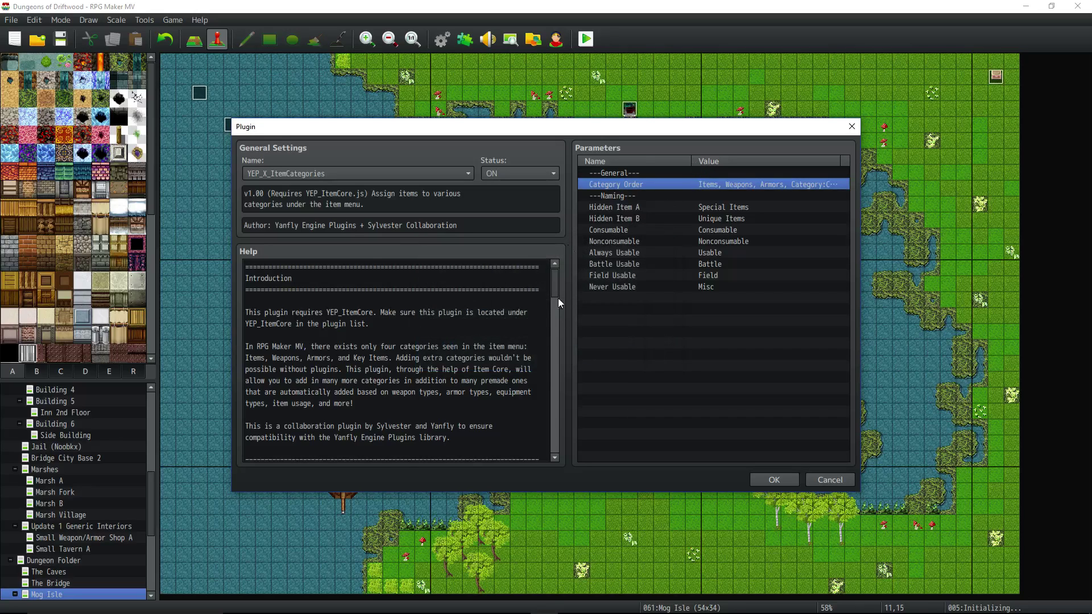
{"action": "scroll", "coordinate": [441, 345], "scroll_direction": "down", "scroll_amount": 10}
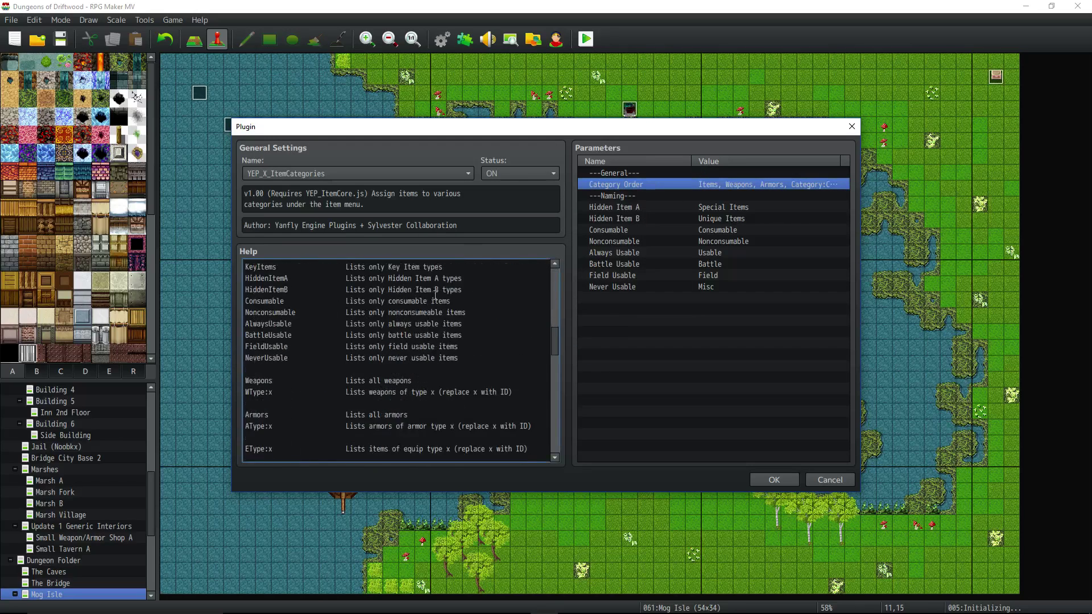
{"action": "scroll", "coordinate": [429, 296], "scroll_direction": "down", "scroll_amount": 9}
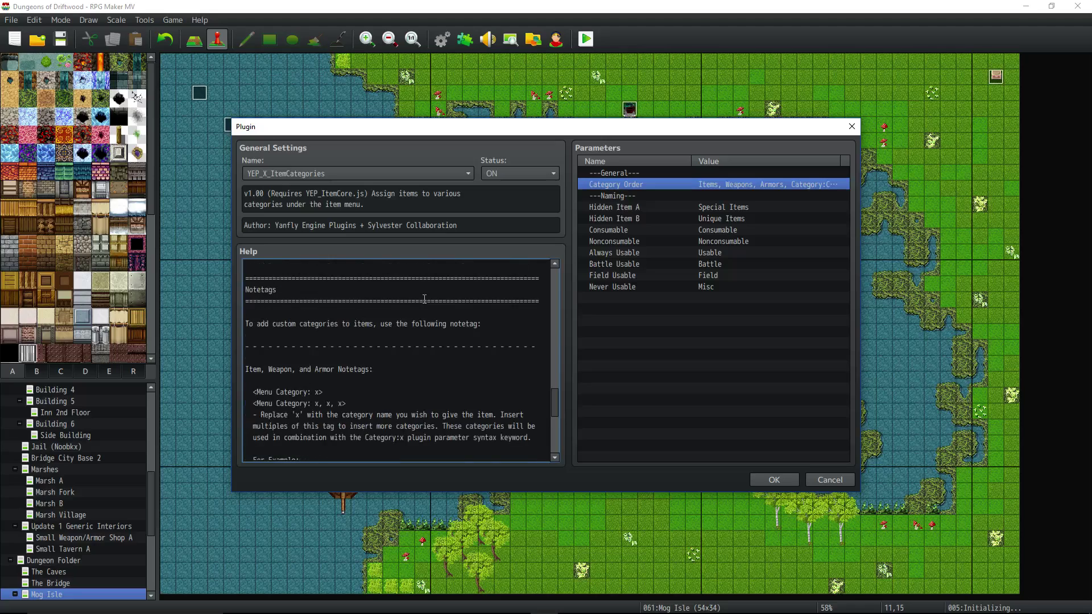
{"action": "left_click_drag", "start_coordinate": [341, 393], "coordinate": [232, 405]}
{"action": "scroll", "coordinate": [346, 403], "scroll_direction": "down", "scroll_amount": 2}
{"action": "left_click", "coordinate": [279, 399]}
{"action": "scroll", "coordinate": [330, 323], "scroll_direction": "down", "scroll_amount": 3}
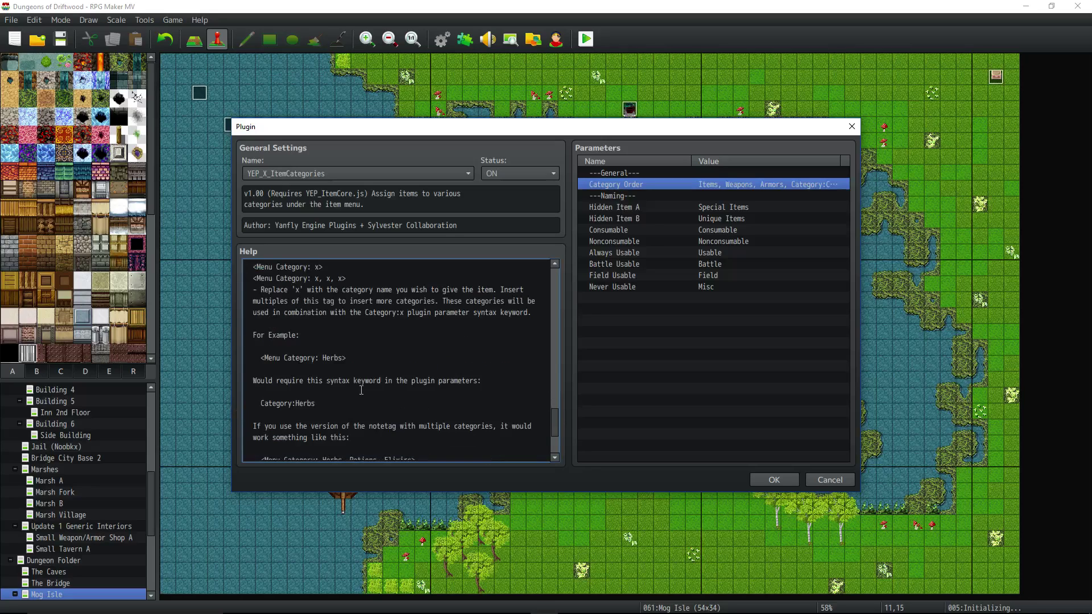
{"action": "scroll", "coordinate": [323, 353], "scroll_direction": "down", "scroll_amount": 1}
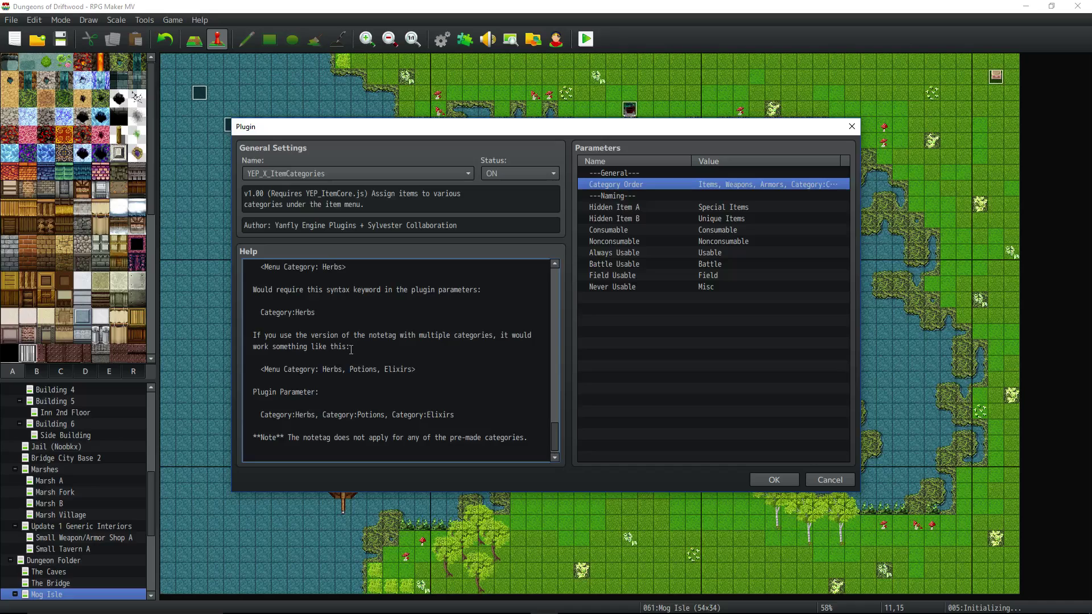
{"action": "scroll", "coordinate": [351, 349], "scroll_direction": "up", "scroll_amount": 4}
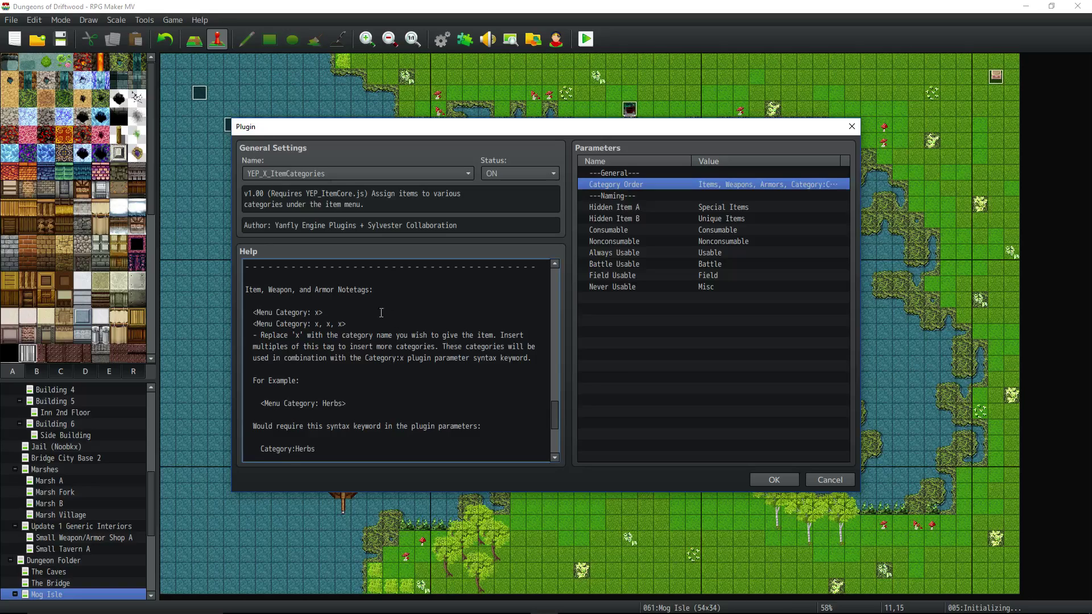
{"action": "left_click_drag", "start_coordinate": [381, 313], "coordinate": [249, 312]}
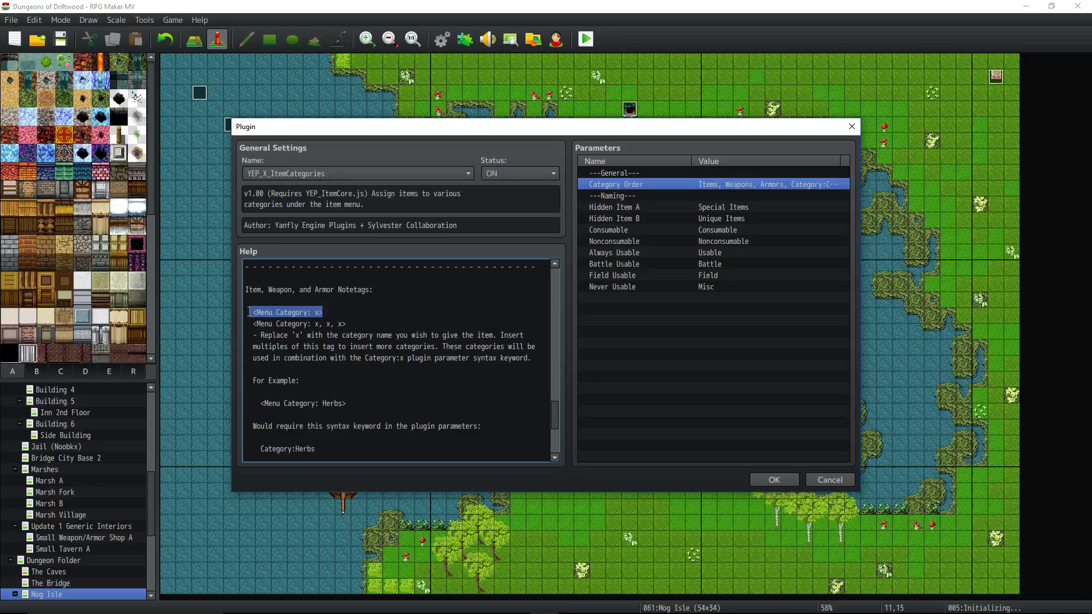
{"action": "left_click", "coordinate": [318, 313]}
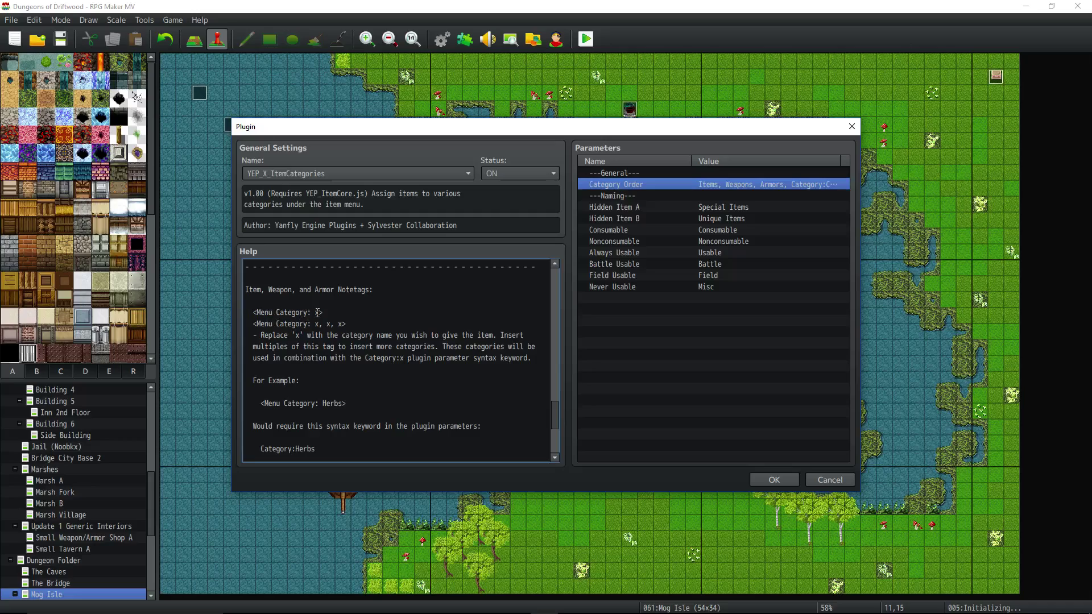
{"action": "double_click", "coordinate": [296, 335]}
Recheck the Category Order value including Category:Crafting, then save the plugin settings
{"action": "double_click", "coordinate": [821, 184]}
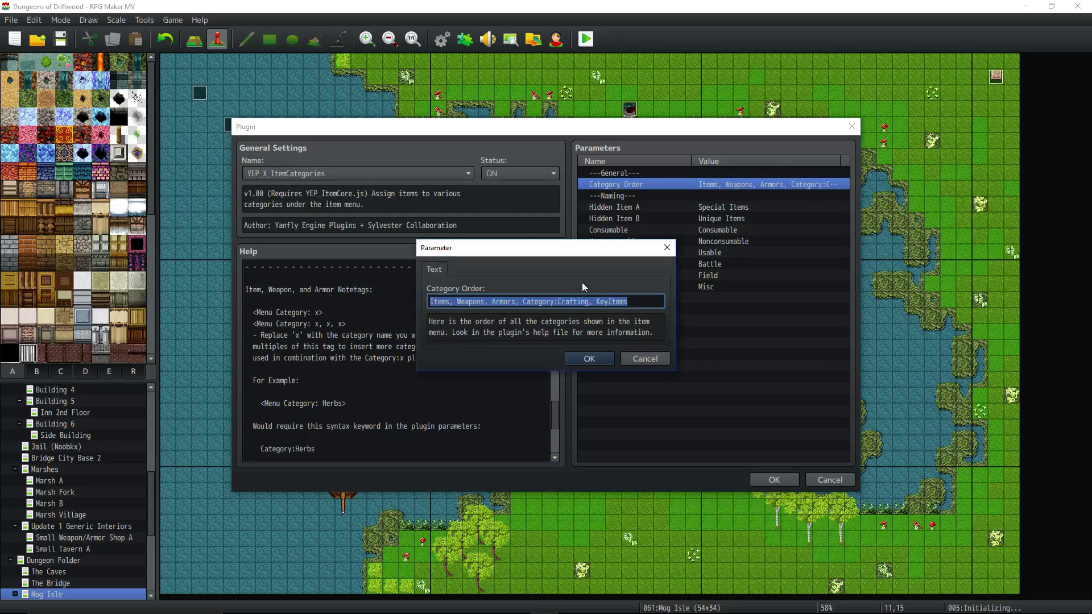
{"action": "left_click", "coordinate": [597, 359]}
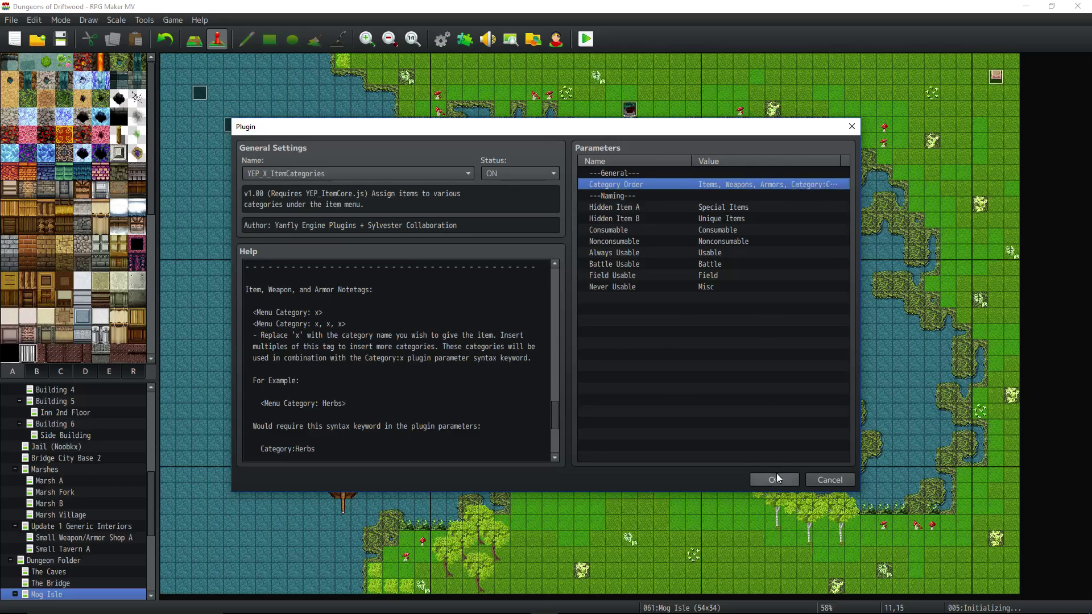
{"action": "double_click", "coordinate": [728, 184]}
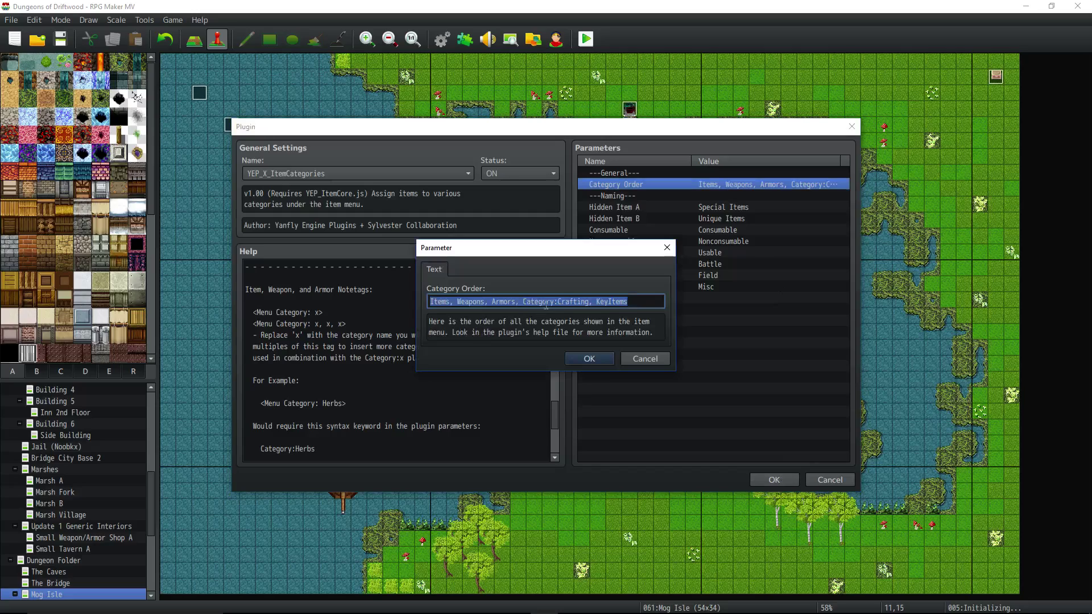
{"action": "left_click", "coordinate": [590, 302]}
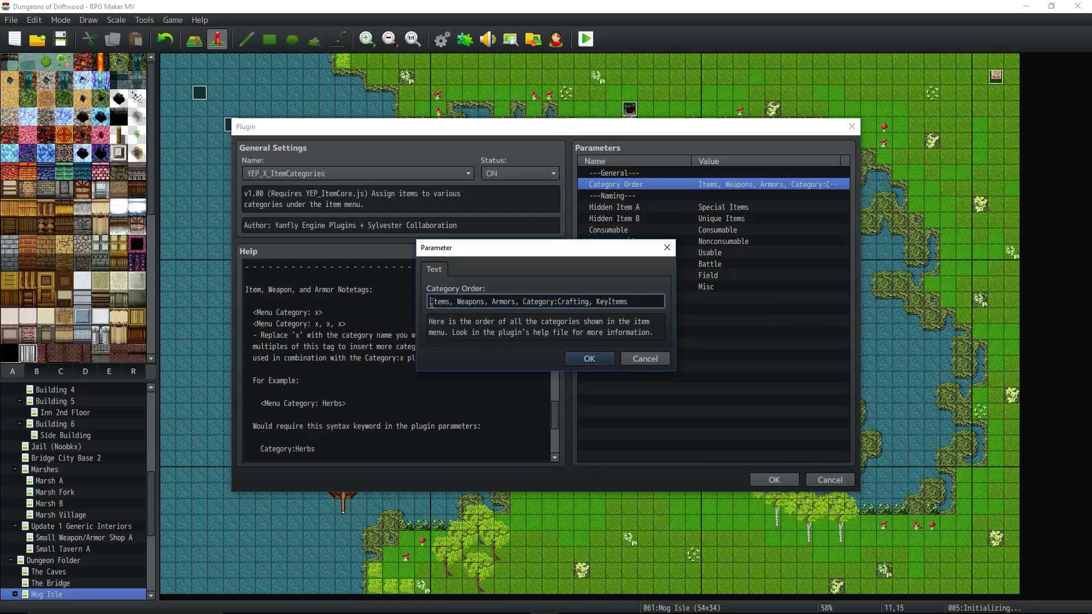
{"action": "left_click_drag", "start_coordinate": [431, 302], "coordinate": [494, 302]}
{"action": "double_click", "coordinate": [505, 302]}
{"action": "left_click", "coordinate": [581, 363]}
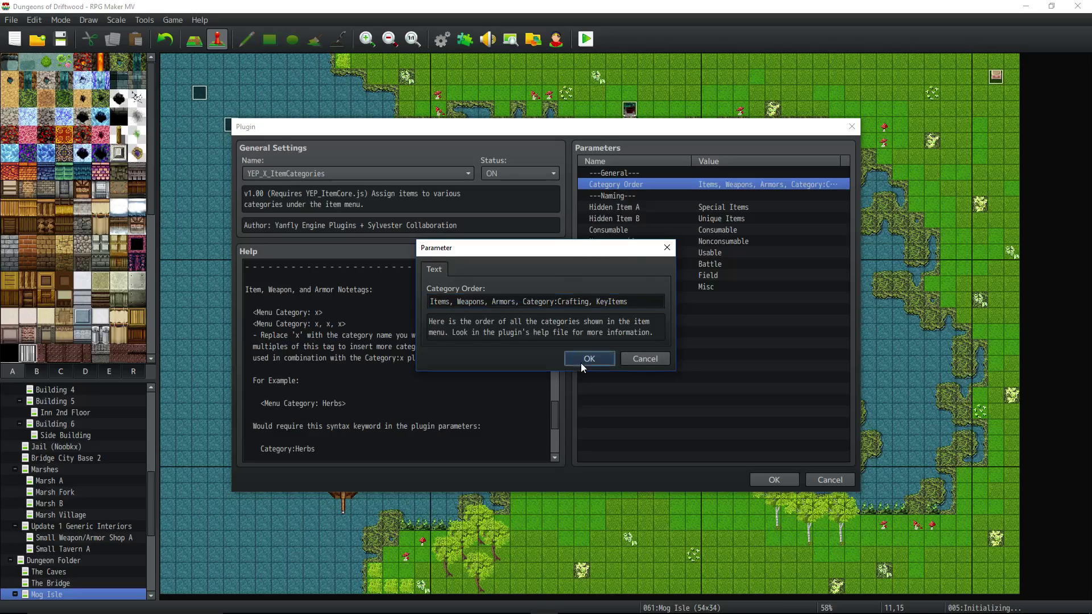
{"action": "left_click", "coordinate": [774, 481]}
Open the Database with F9 and check Bronze Ore's note has <Menu Category: Crafting>
{"action": "left_click", "coordinate": [614, 470]}
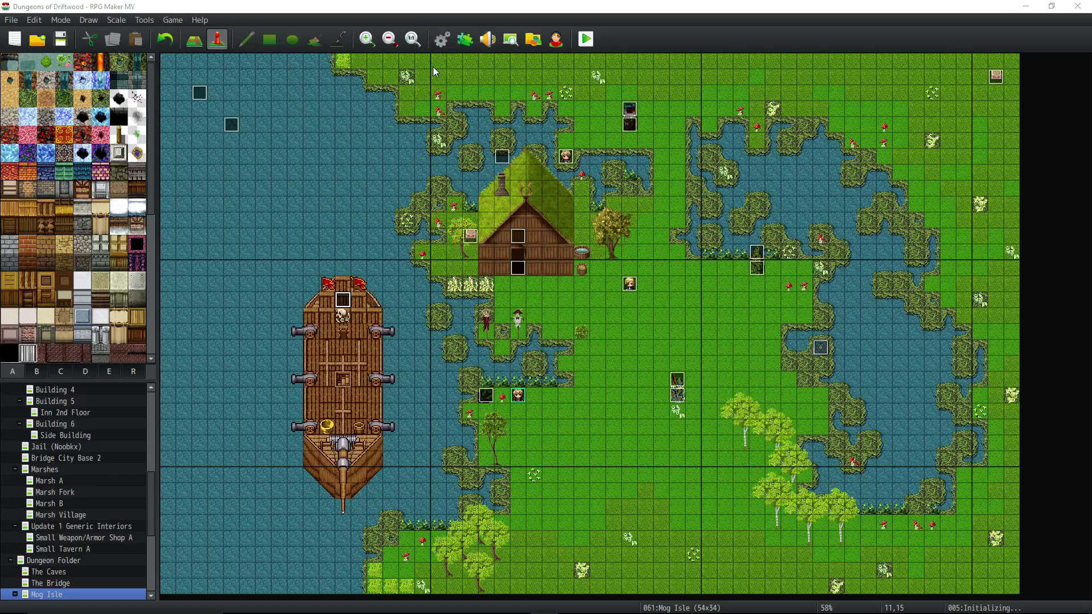
{"action": "key", "text": "F9"}
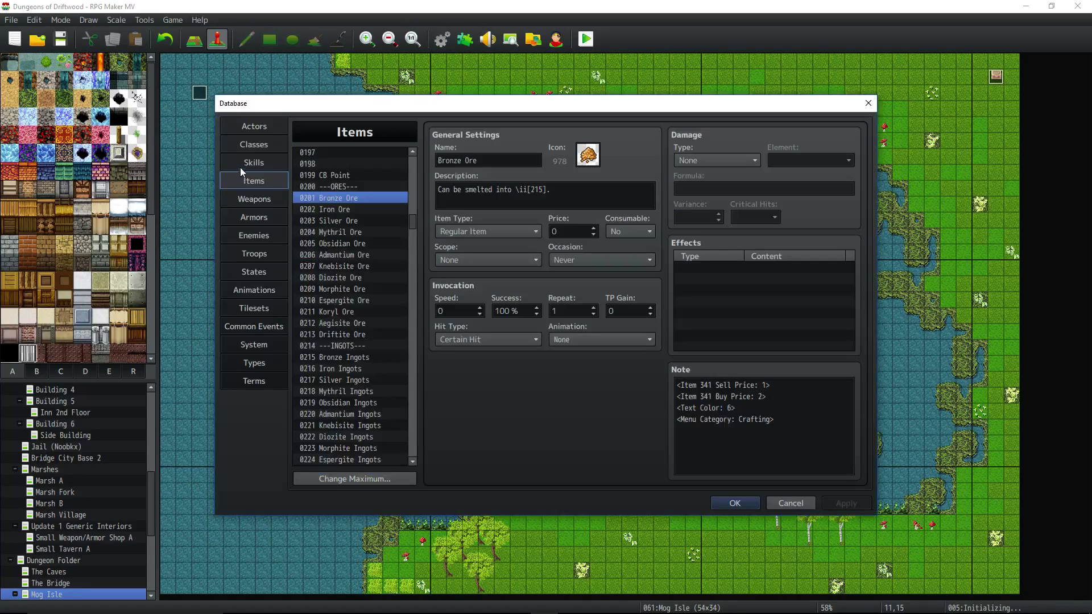
{"action": "left_click", "coordinate": [733, 437]}
{"action": "left_click_drag", "start_coordinate": [800, 419], "coordinate": [607, 421]}
{"action": "left_click", "coordinate": [700, 424]}
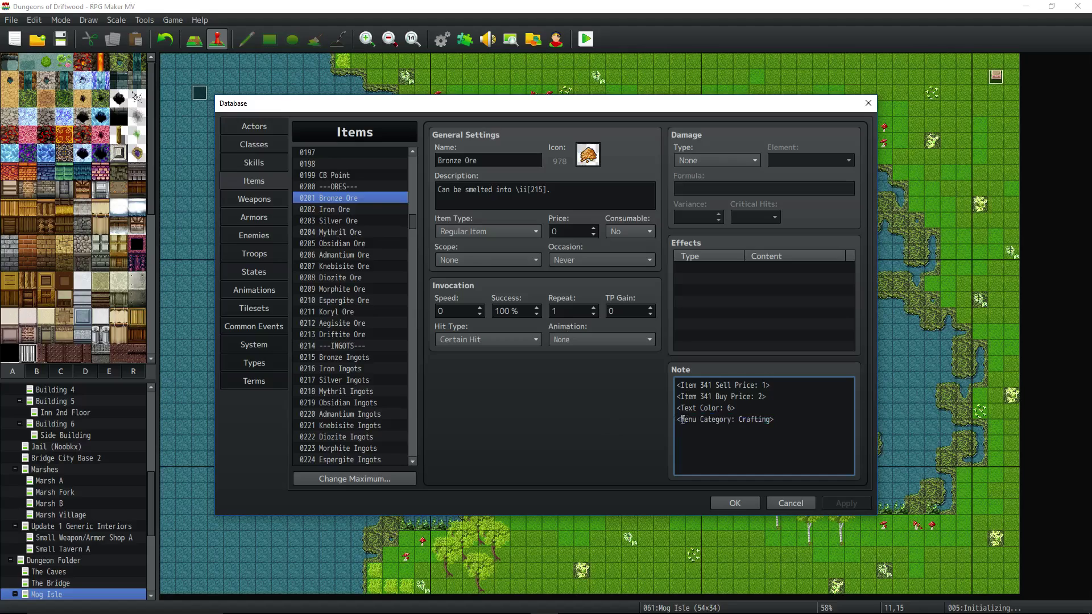
{"action": "left_click", "coordinate": [732, 419]}
{"action": "mouse_move", "coordinate": [738, 419]}
{"action": "left_mouse_down"}
{"action": "mouse_move", "coordinate": [773, 419]}
{"action": "mouse_move", "coordinate": [739, 420]}
{"action": "left_mouse_up"}
{"action": "left_click", "coordinate": [775, 421]}
Compare Iron Ore's note with Bronze Ore's Crafting tag, then close the Database with OK
{"action": "left_click", "coordinate": [336, 210]}
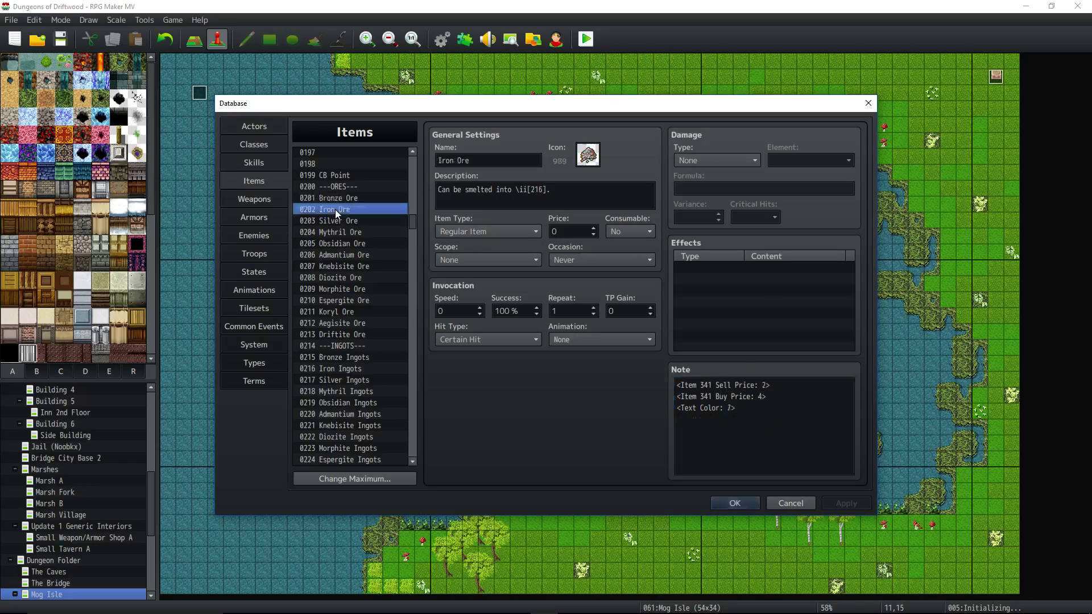
{"action": "left_click", "coordinate": [750, 420]}
{"action": "left_click", "coordinate": [738, 421]}
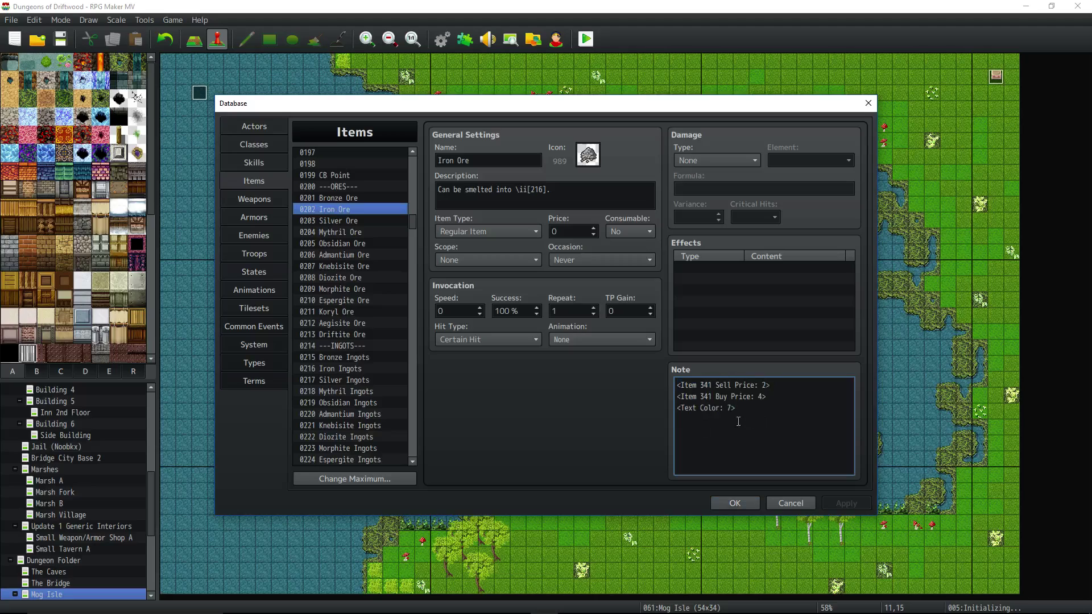
{"action": "left_click", "coordinate": [336, 199]}
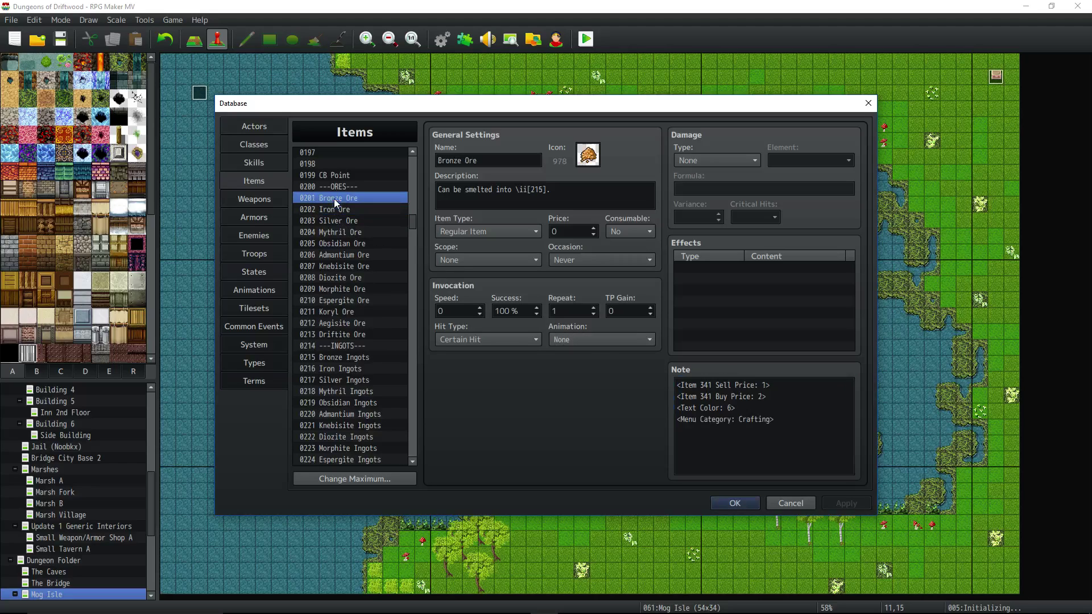
{"action": "left_click", "coordinate": [750, 432]}
{"action": "left_click_drag", "start_coordinate": [750, 432], "coordinate": [631, 420]}
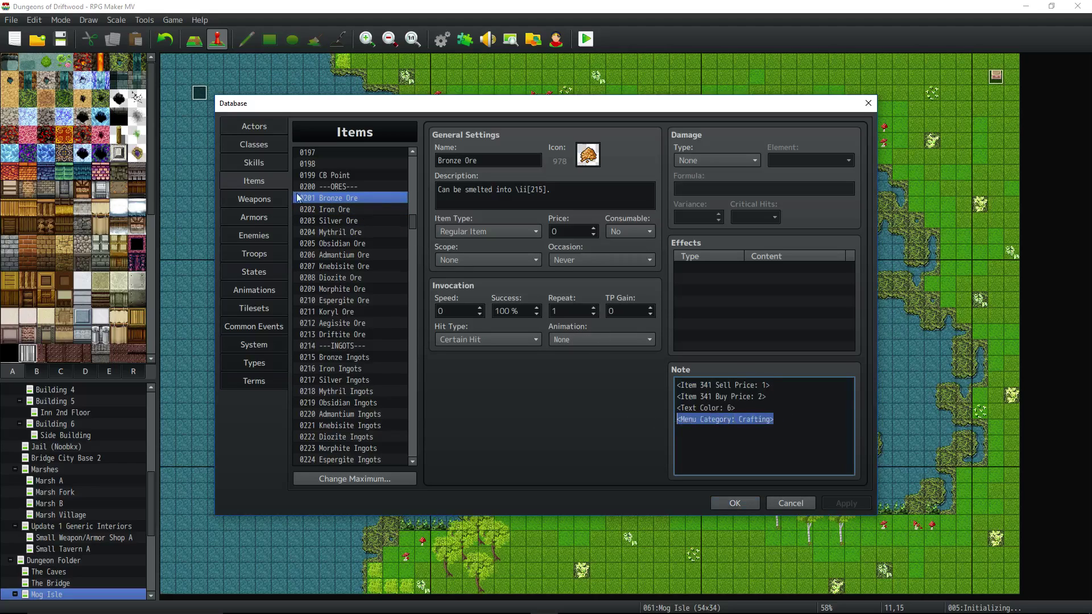
{"action": "left_click_drag", "start_coordinate": [774, 419], "coordinate": [653, 414]}
{"action": "left_click", "coordinate": [700, 418]}
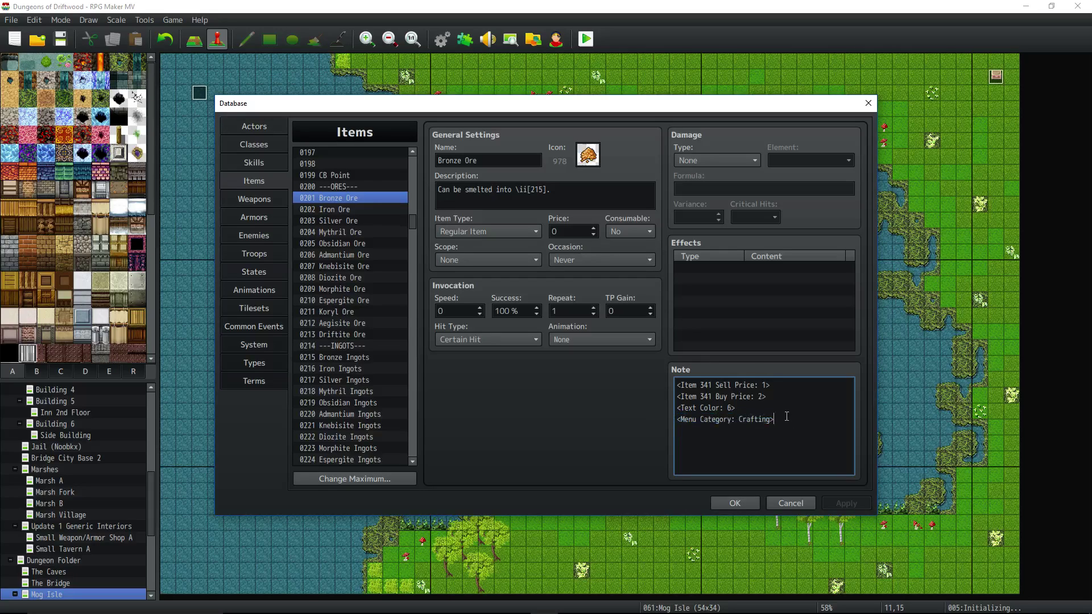
{"action": "left_click_drag", "start_coordinate": [786, 417], "coordinate": [666, 422]}
{"action": "left_click", "coordinate": [337, 207]}
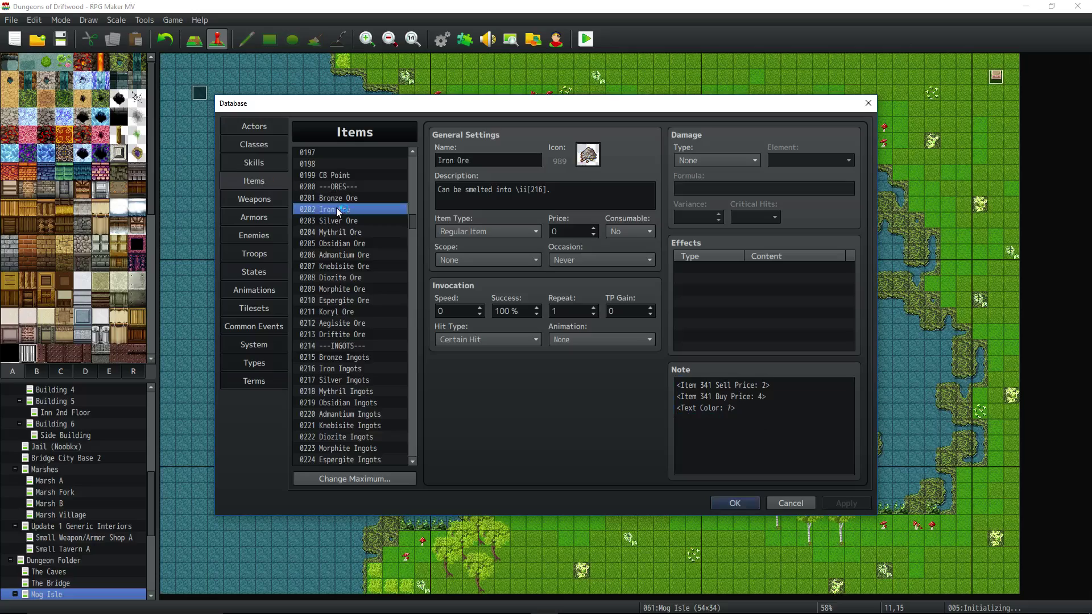
{"action": "left_click", "coordinate": [734, 503]}
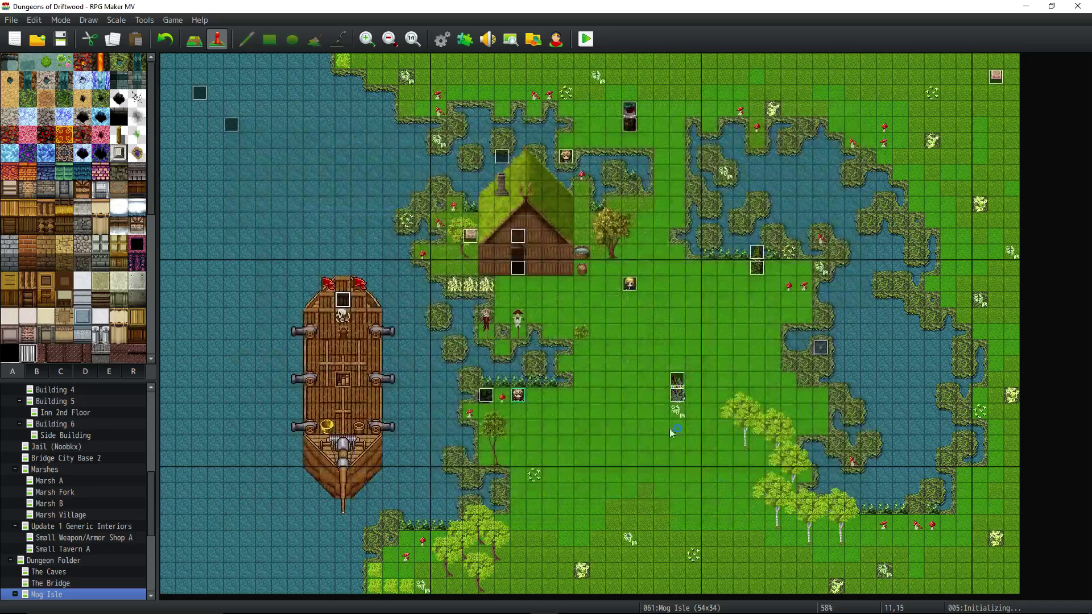
Save the project, launch a playtest, and open the in-game Item menu
{"action": "double_click", "coordinate": [345, 302]}
{"action": "left_click", "coordinate": [698, 503]}
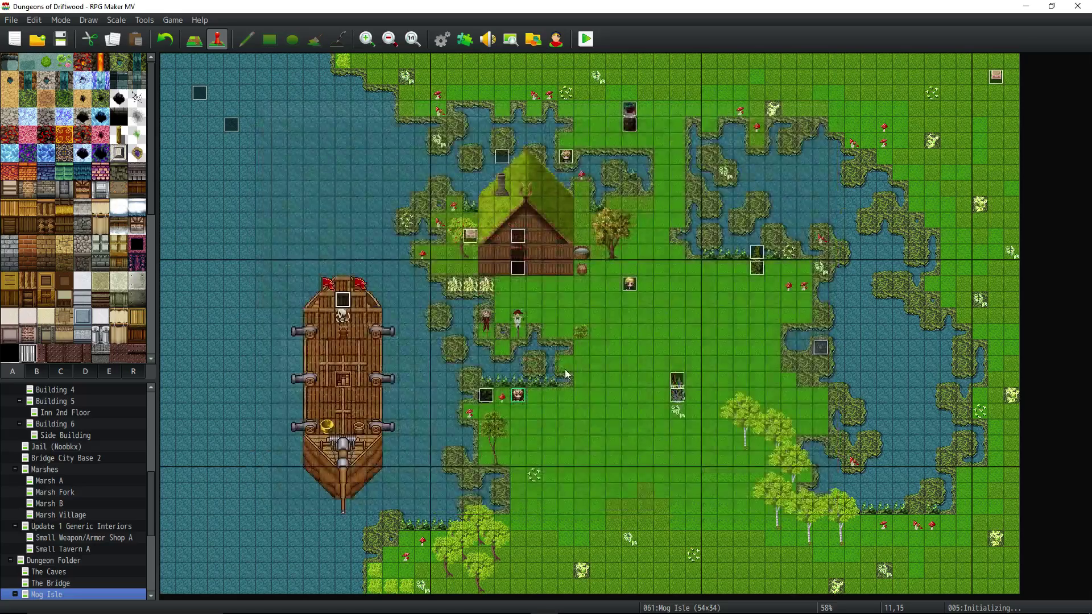
{"action": "left_click", "coordinate": [586, 39]}
{"action": "left_click", "coordinate": [498, 339]}
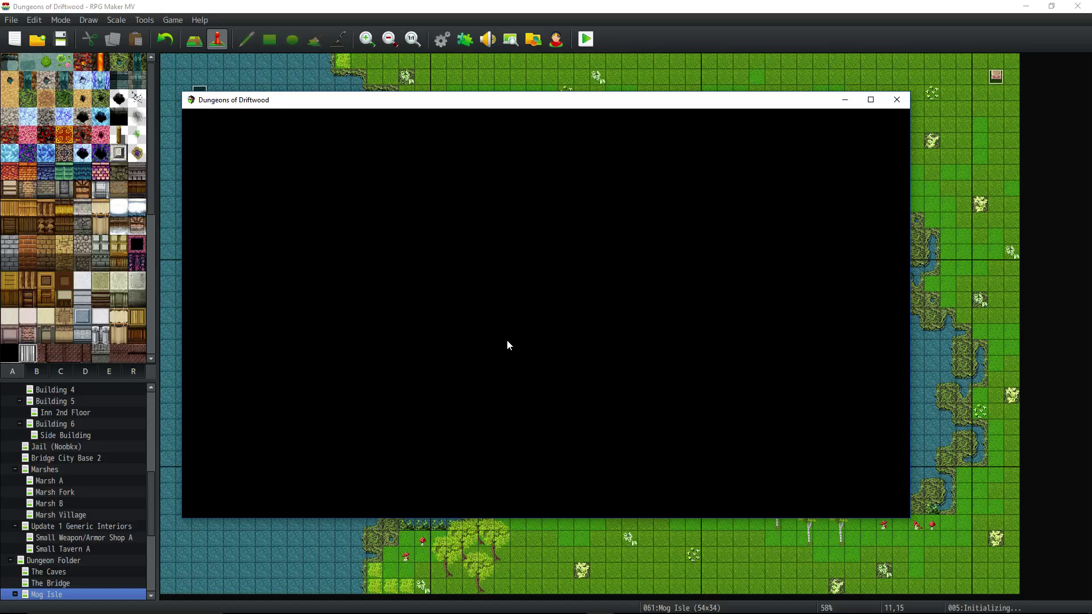
{"action": "key", "text": "Return"}
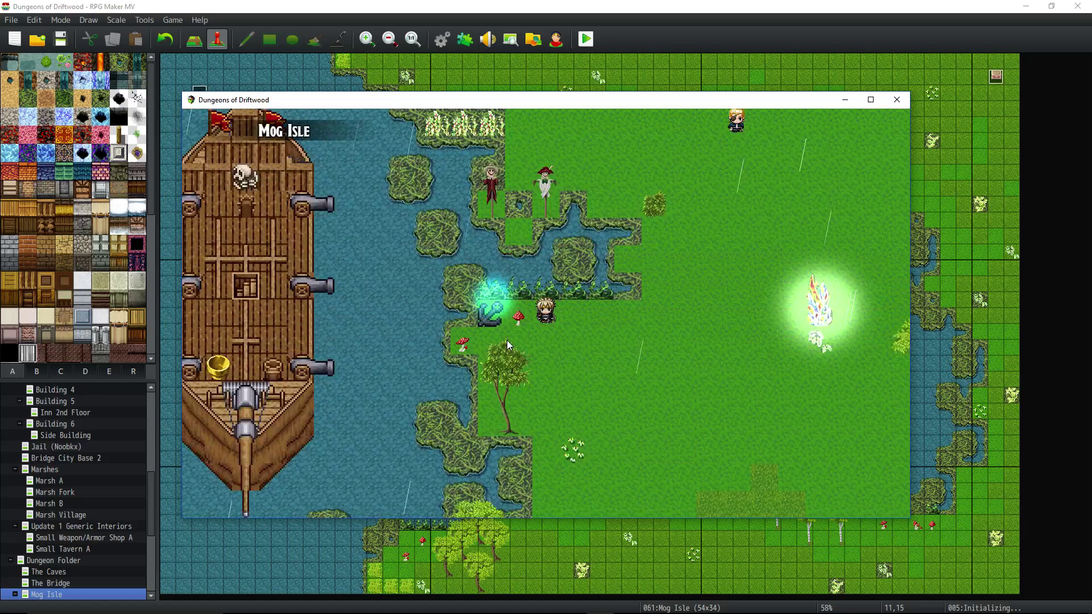
{"action": "key", "text": "Escape"}
{"action": "key", "text": "Return"}
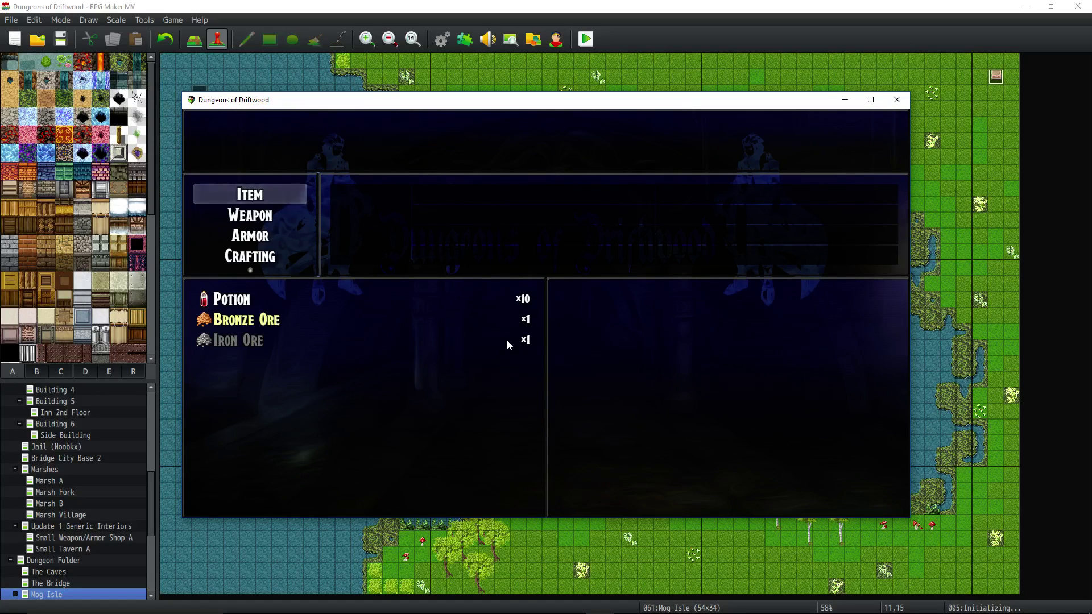
Cycle the item categories to Crafting to confirm Bronze Ore is listed, then close the playtest
{"action": "key", "text": "Down"}
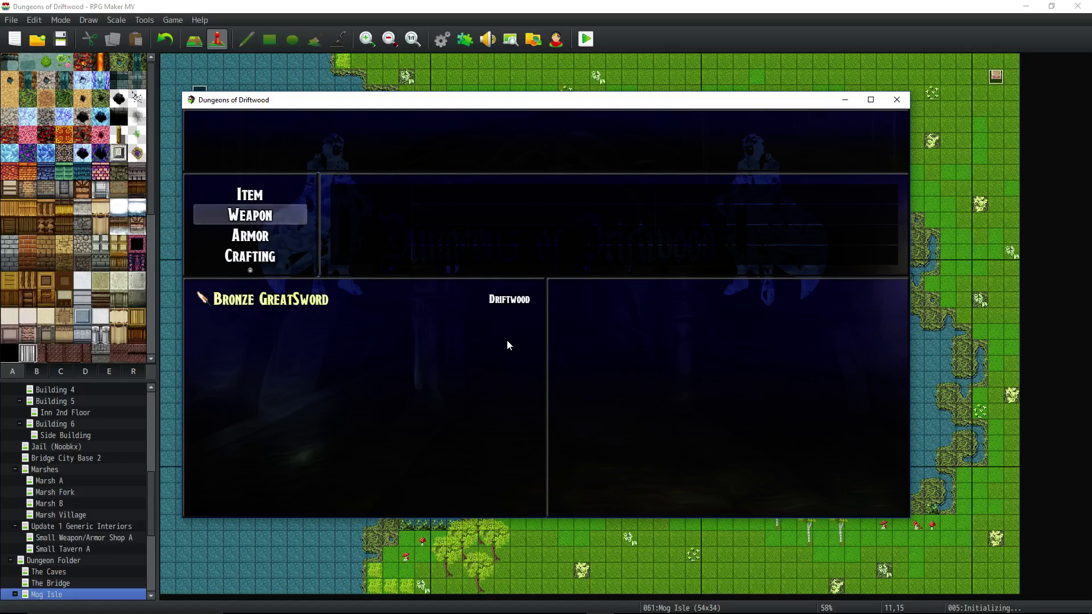
{"action": "key", "text": "Up"}
{"action": "key", "text": "Down"}
{"action": "key", "text": "Down"}
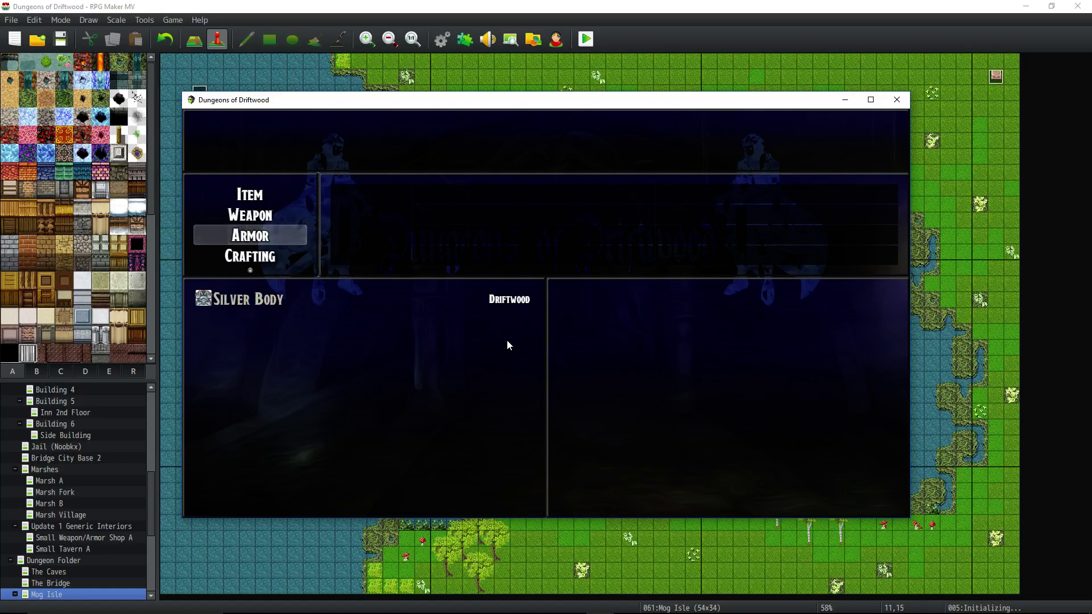
{"action": "key", "text": "Up"}
{"action": "key", "text": "Up"}
{"action": "key", "text": "Down"}
{"action": "key", "text": "Down"}
{"action": "key", "text": "Down"}
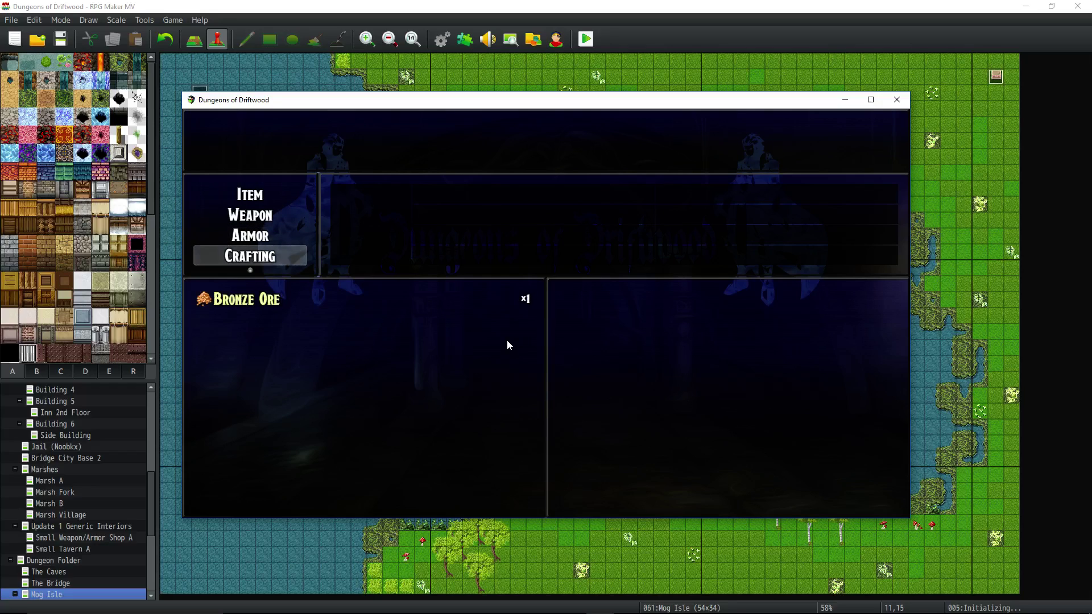
{"action": "key", "text": "Down"}
{"action": "key", "text": "Up"}
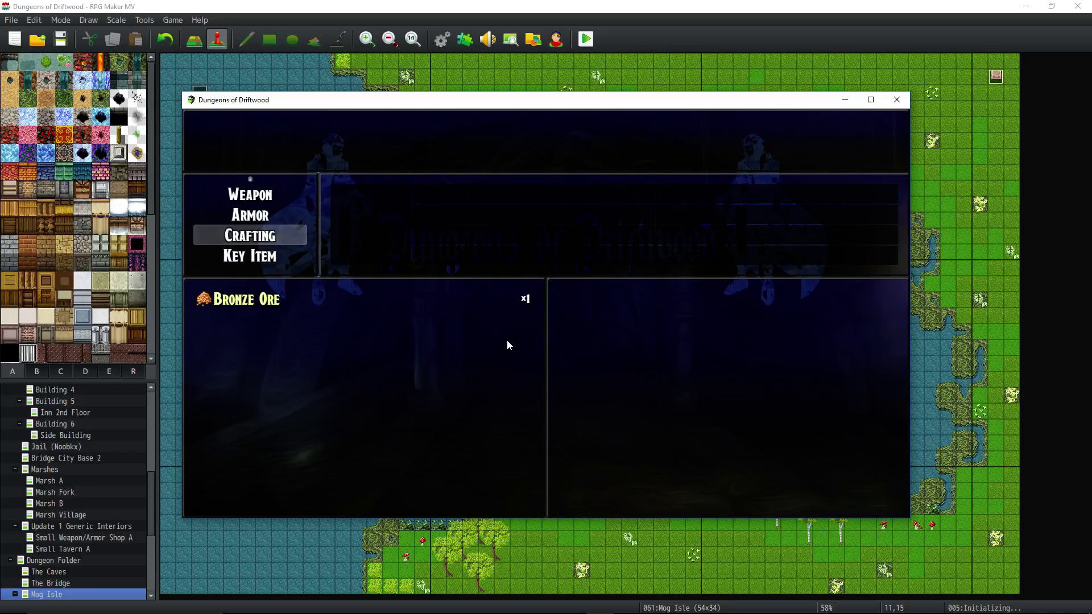
{"action": "key", "text": "Down"}
{"action": "key", "text": "Up"}
{"action": "key", "text": "Up"}
{"action": "key", "text": "Up"}
{"action": "key", "text": "Up"}
{"action": "key", "text": "Up"}
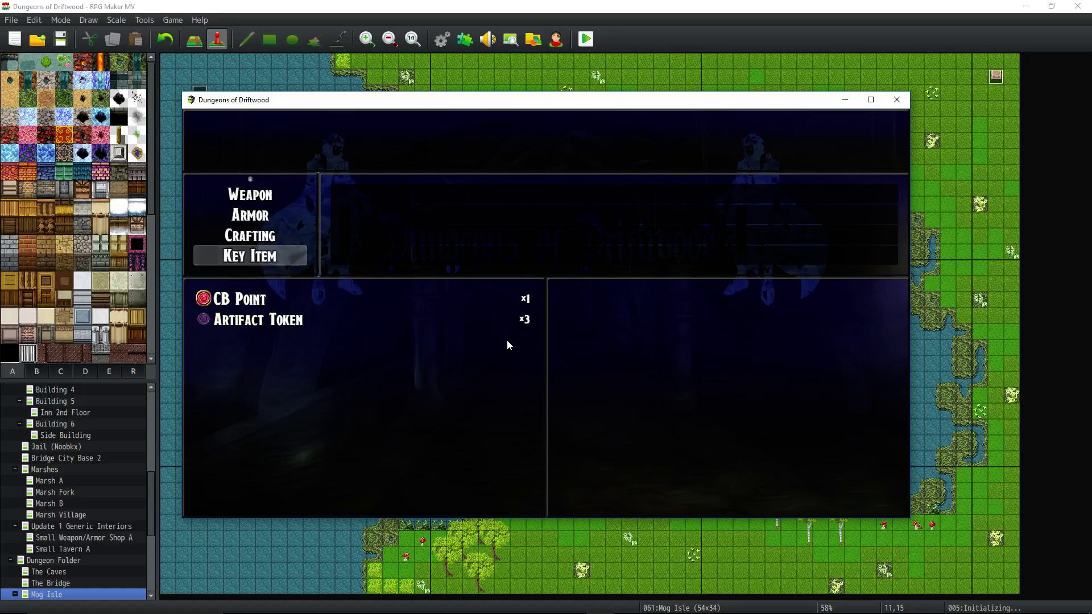
{"action": "key", "text": "Down"}
{"action": "key", "text": "Down"}
{"action": "key", "text": "Up"}
{"action": "key", "text": "Up"}
{"action": "key", "text": "Up"}
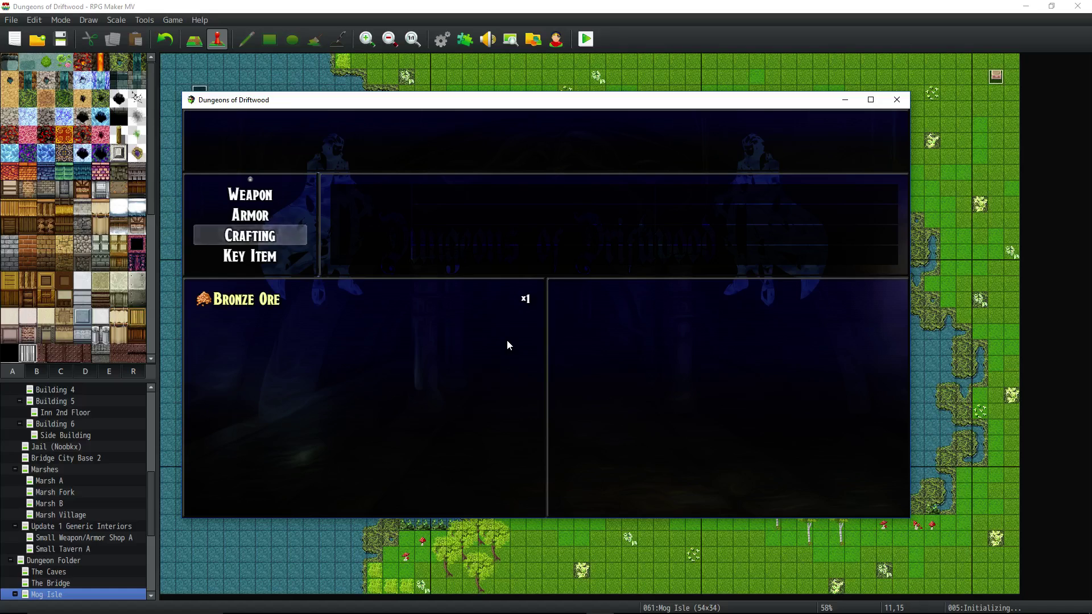
{"action": "key", "text": "Down"}
{"action": "key", "text": "Down"}
{"action": "key", "text": "Up"}
{"action": "key", "text": "Up"}
{"action": "key", "text": "Down"}
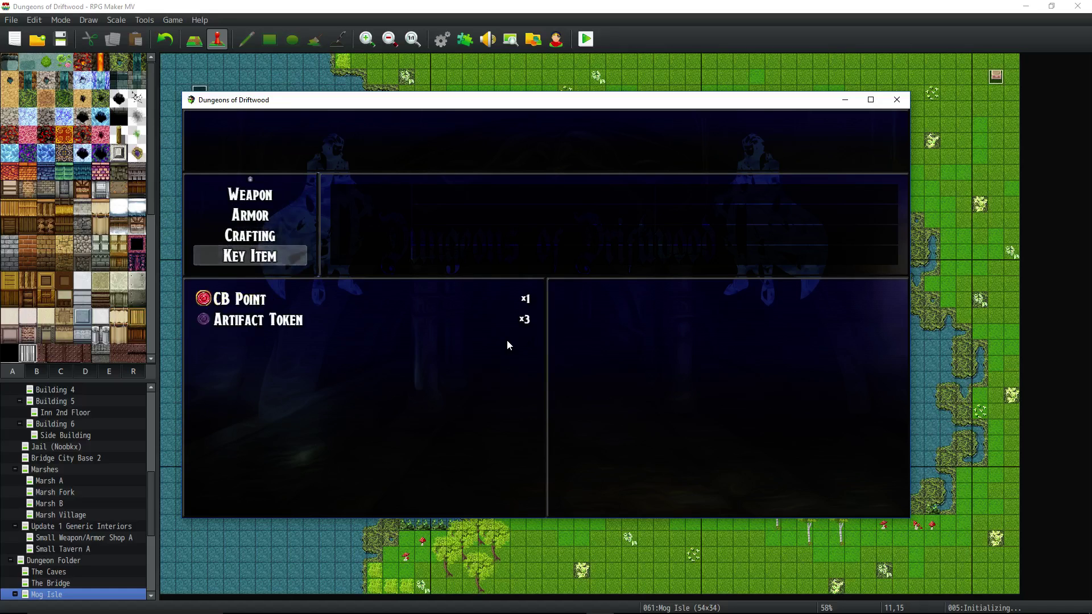
{"action": "key", "text": "Down"}
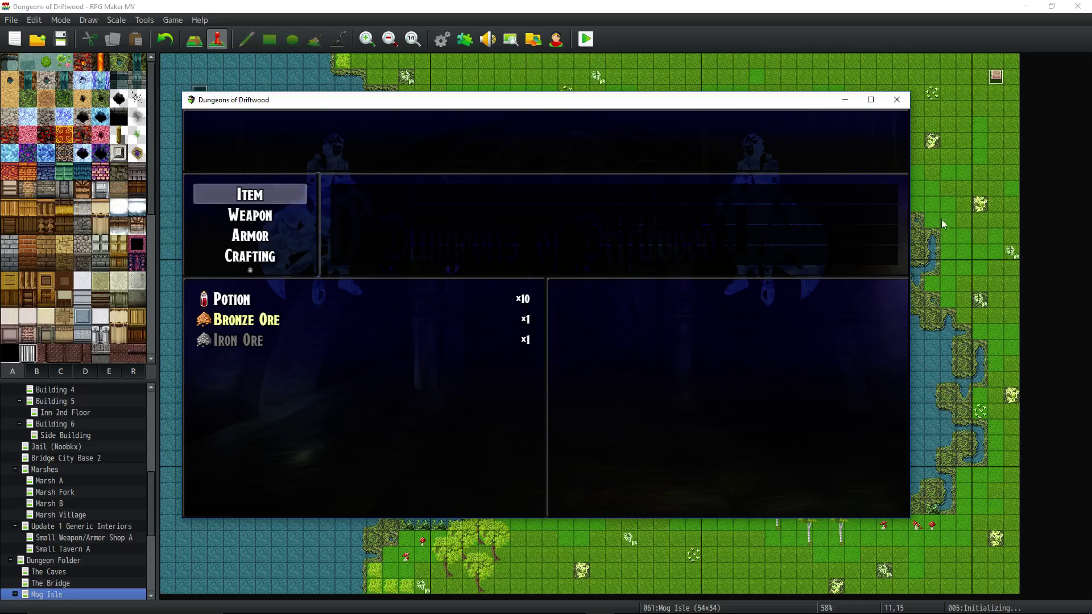
{"action": "left_click", "coordinate": [896, 100]}
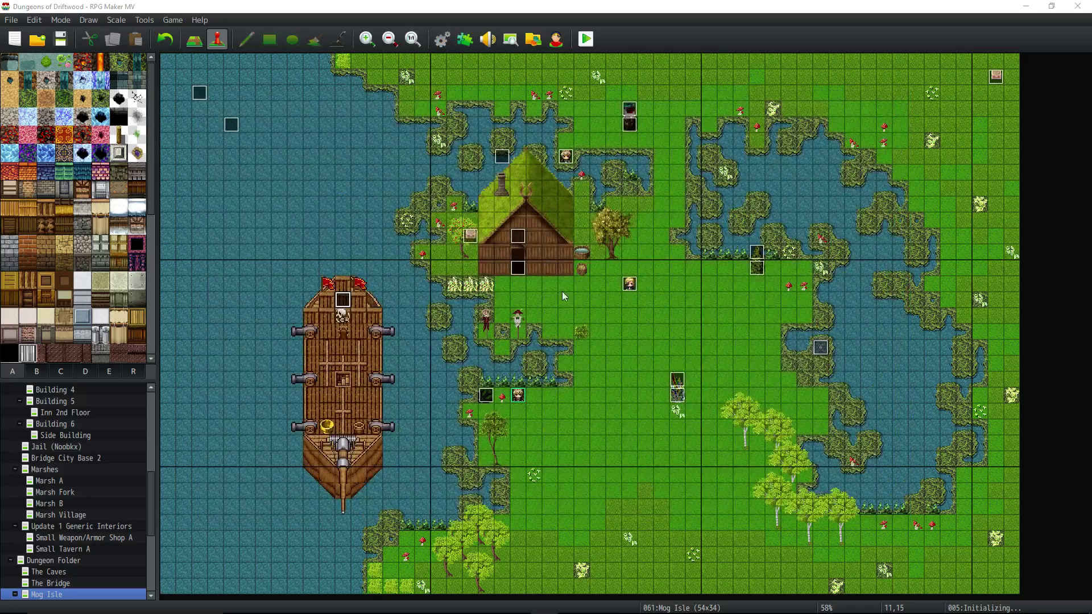
{"action": "key", "text": "F9"}
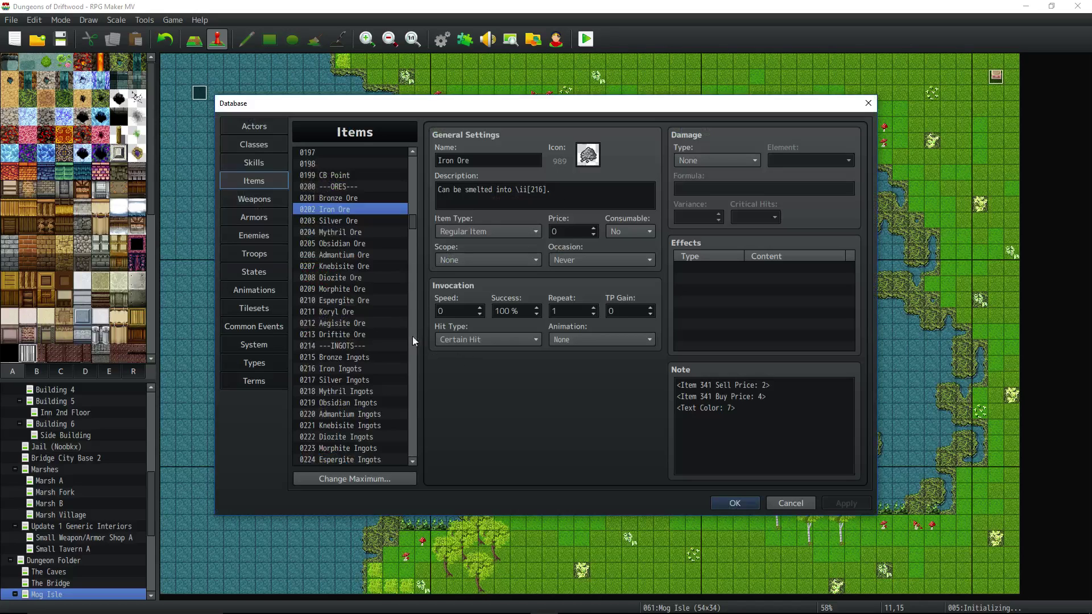
{"action": "left_click", "coordinate": [354, 198]}
{"action": "left_click_drag", "start_coordinate": [775, 420], "coordinate": [673, 419]}
{"action": "left_click_drag", "start_coordinate": [750, 419], "coordinate": [775, 419]}
{"action": "left_click", "coordinate": [730, 502]}
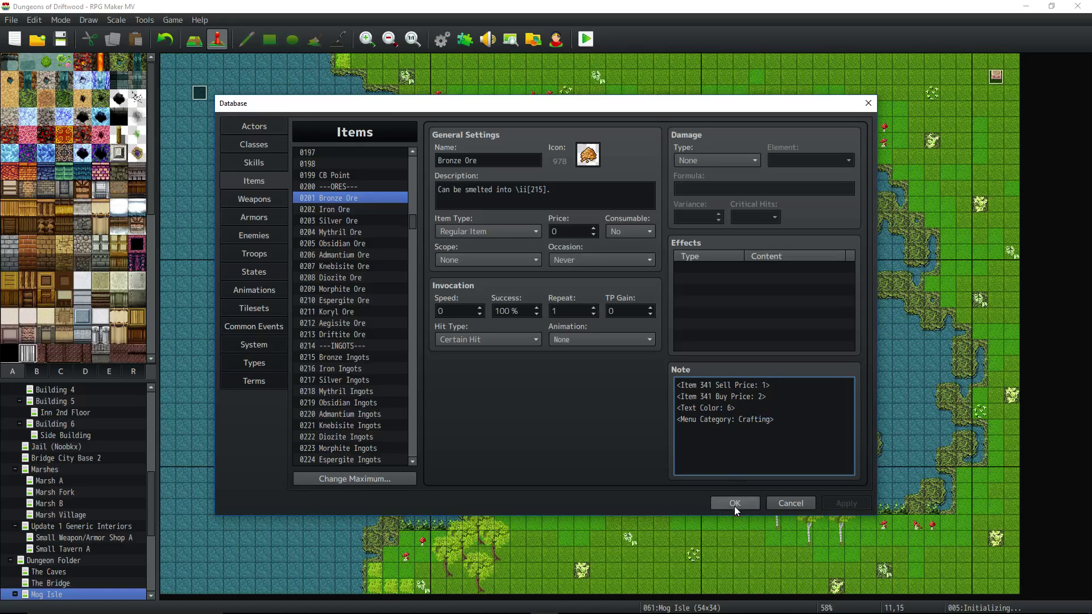
{"action": "left_click_drag", "start_coordinate": [741, 420], "coordinate": [769, 419]}
{"action": "left_click", "coordinate": [735, 503]}
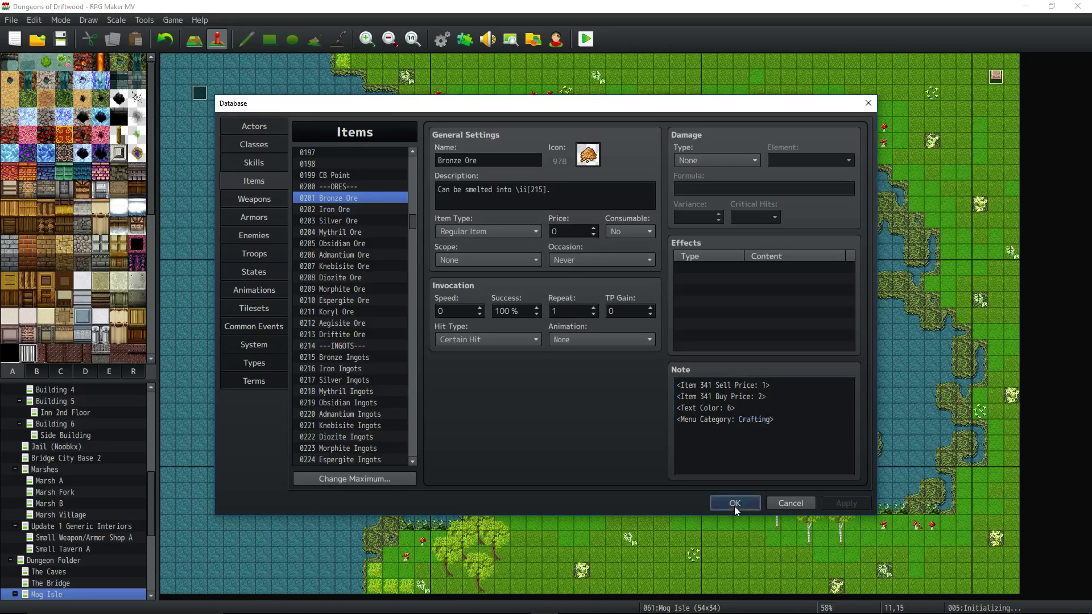
Reopen YEP_X_ItemCategories and confirm Category Order still includes Category:Crafting before KeyItems
{"action": "left_click", "coordinate": [466, 40]}
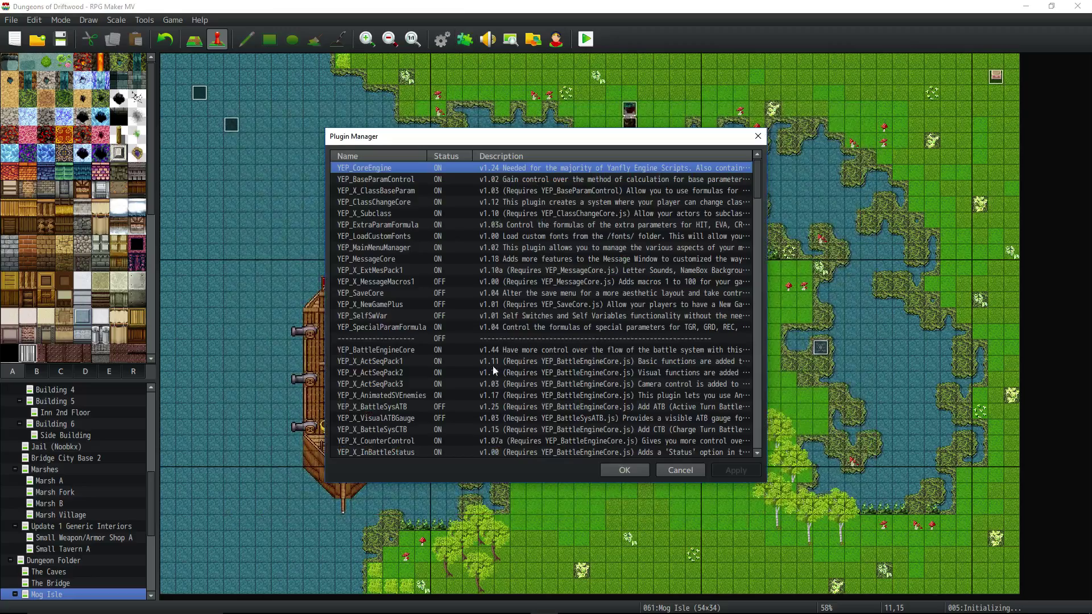
{"action": "scroll", "coordinate": [461, 325], "scroll_direction": "down", "scroll_amount": 8}
{"action": "scroll", "coordinate": [458, 322], "scroll_direction": "down", "scroll_amount": 7}
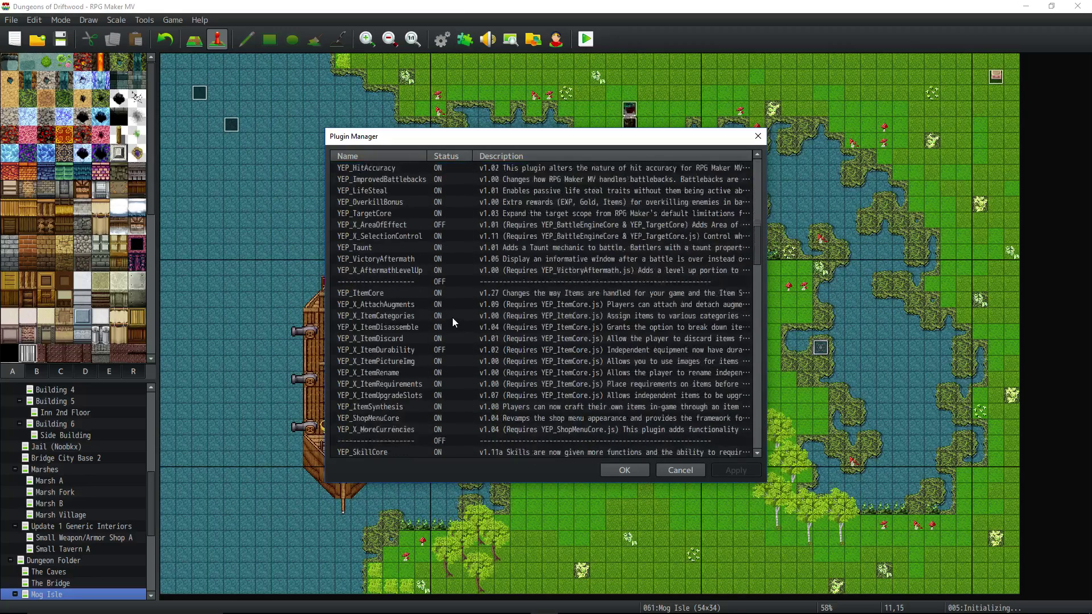
{"action": "double_click", "coordinate": [413, 307]}
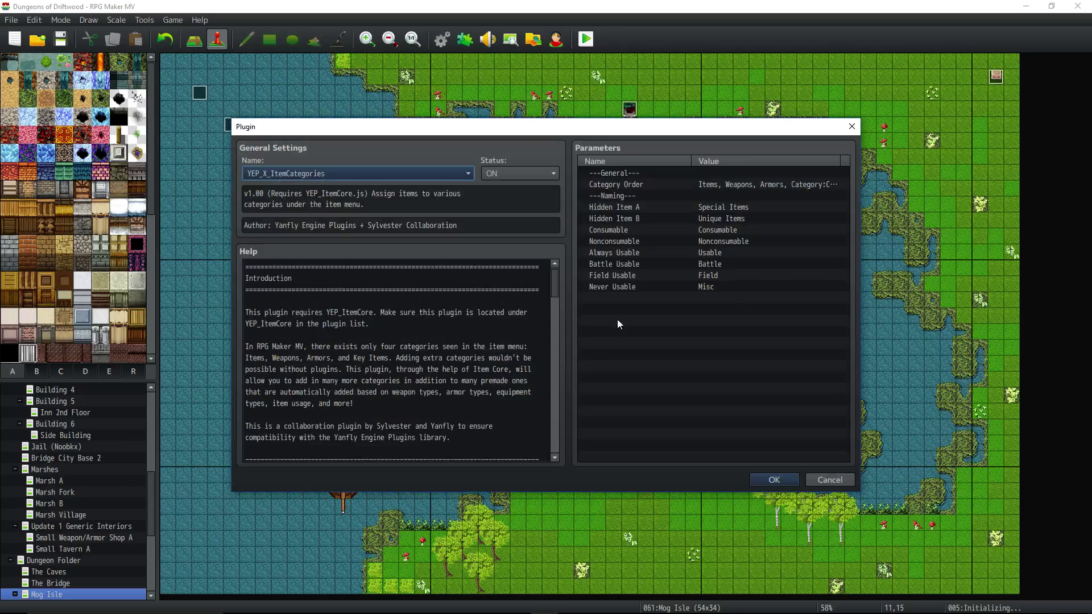
{"action": "double_click", "coordinate": [737, 185]}
{"action": "left_click", "coordinate": [555, 302]}
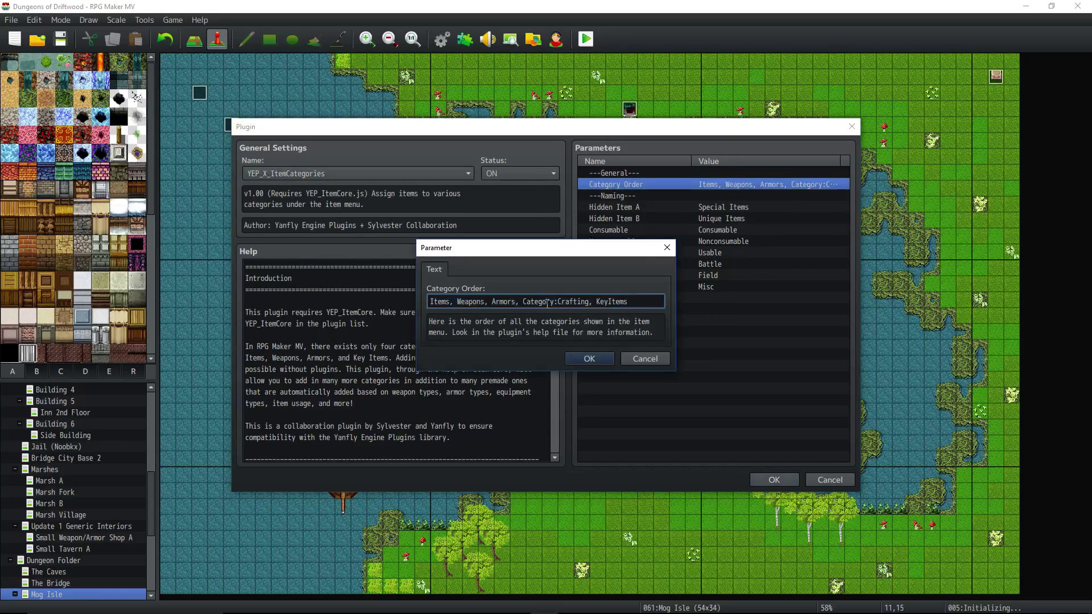
{"action": "left_click_drag", "start_coordinate": [557, 300], "coordinate": [523, 301]}
{"action": "left_click", "coordinate": [586, 306]}
{"action": "left_click", "coordinate": [581, 357]}
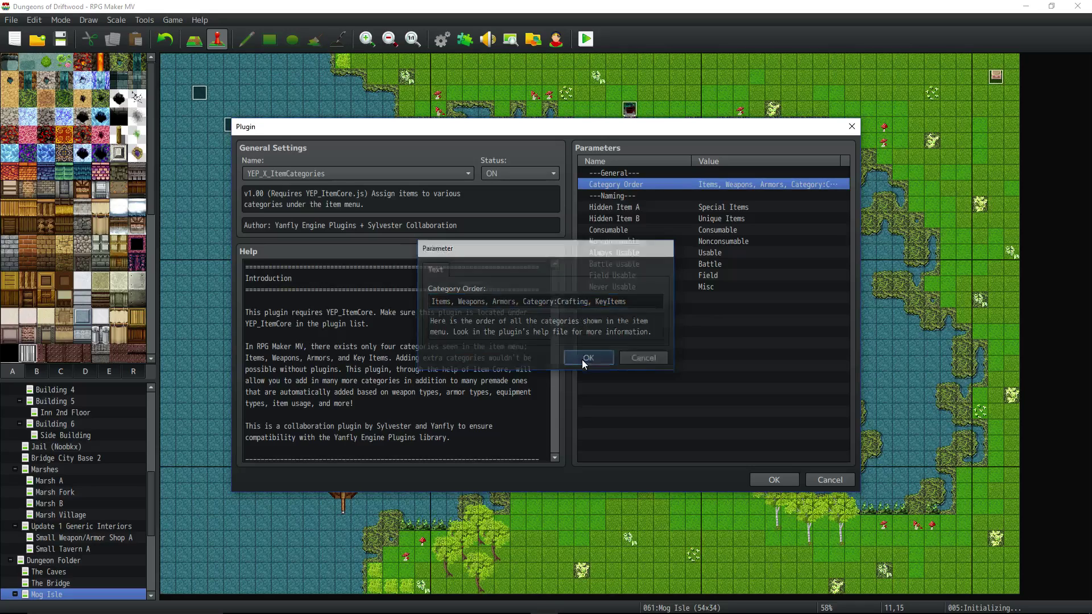